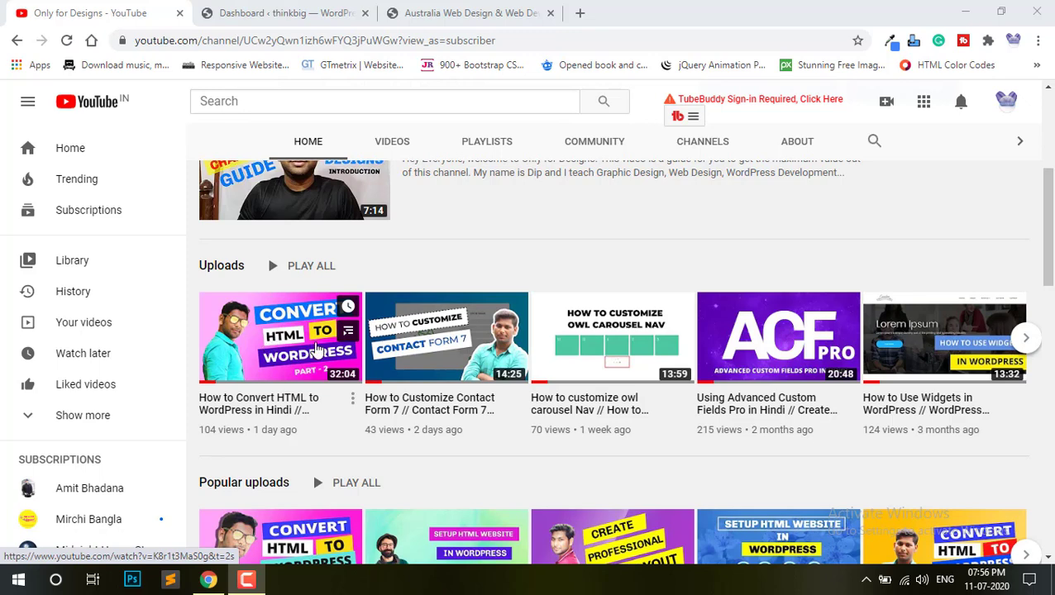
Reload the thenextwebz.com site and view its Contact page
scroll(273, 395, "up", 3)
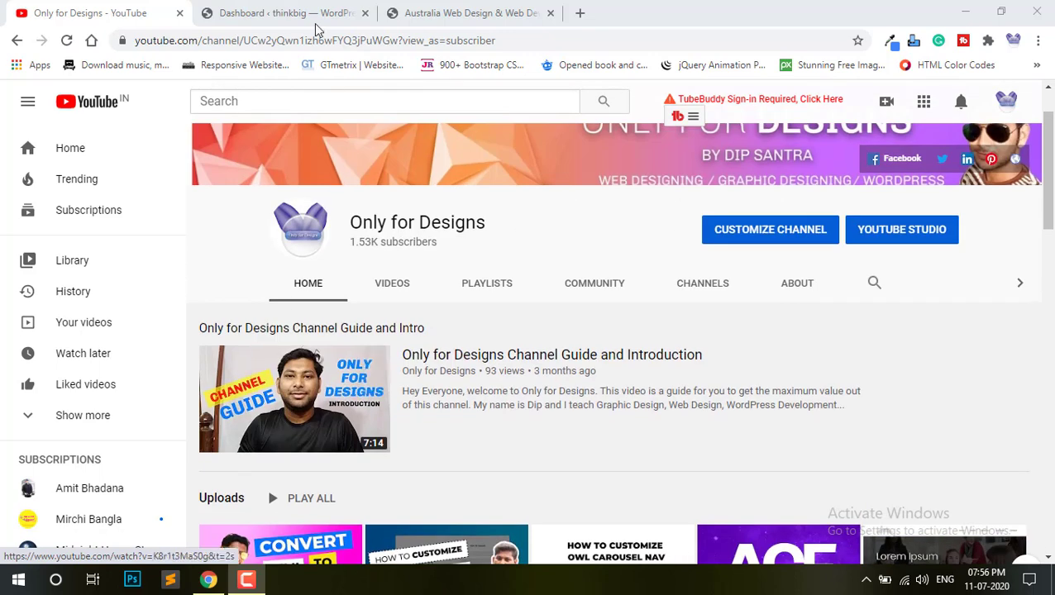
left_click(449, 12)
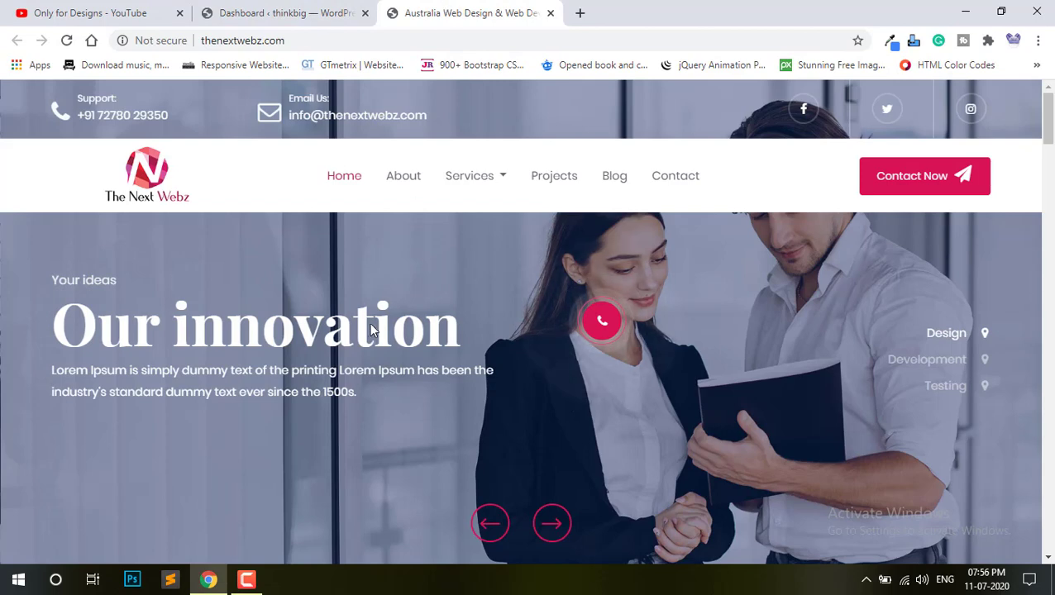
key("F5")
left_click(660, 177)
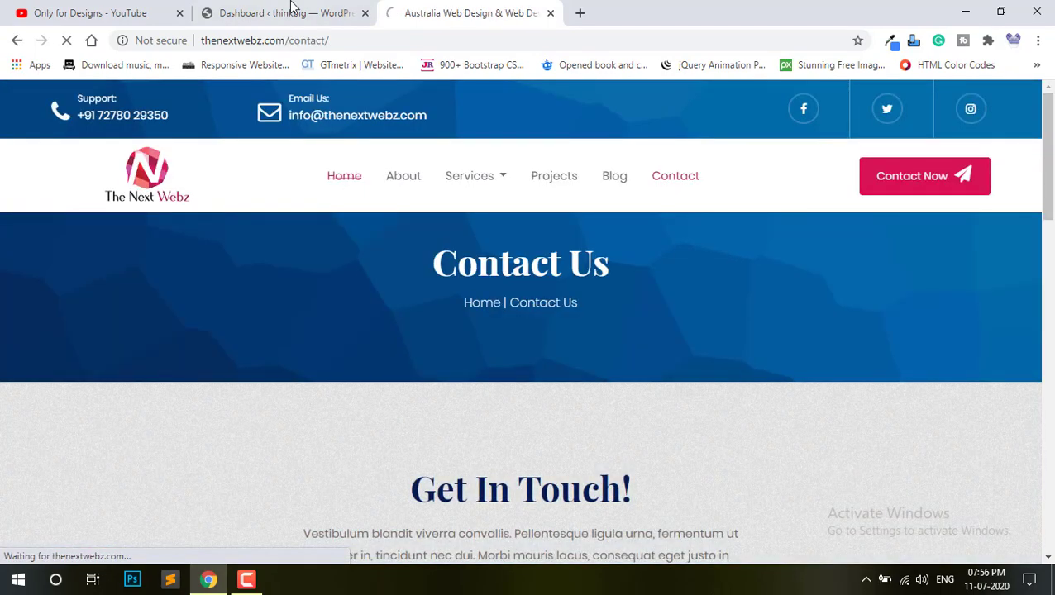
Switch to the WordPress dashboard and log out of the admin account
left_click(296, 13)
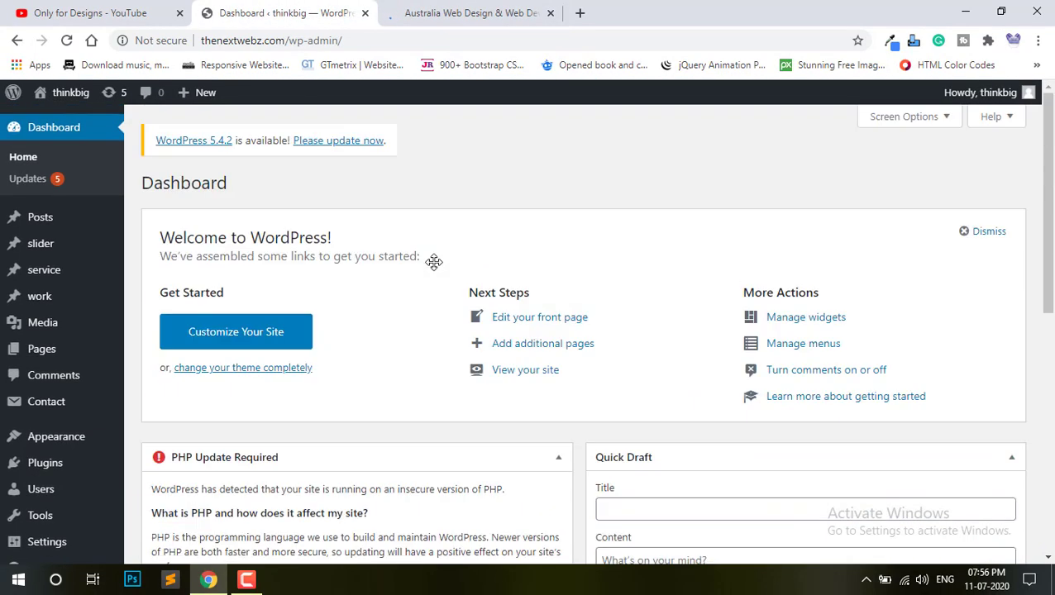
scroll(351, 238, "down", 4)
scroll(364, 211, "up", 5)
mouse_move(980, 92)
left_click(931, 171)
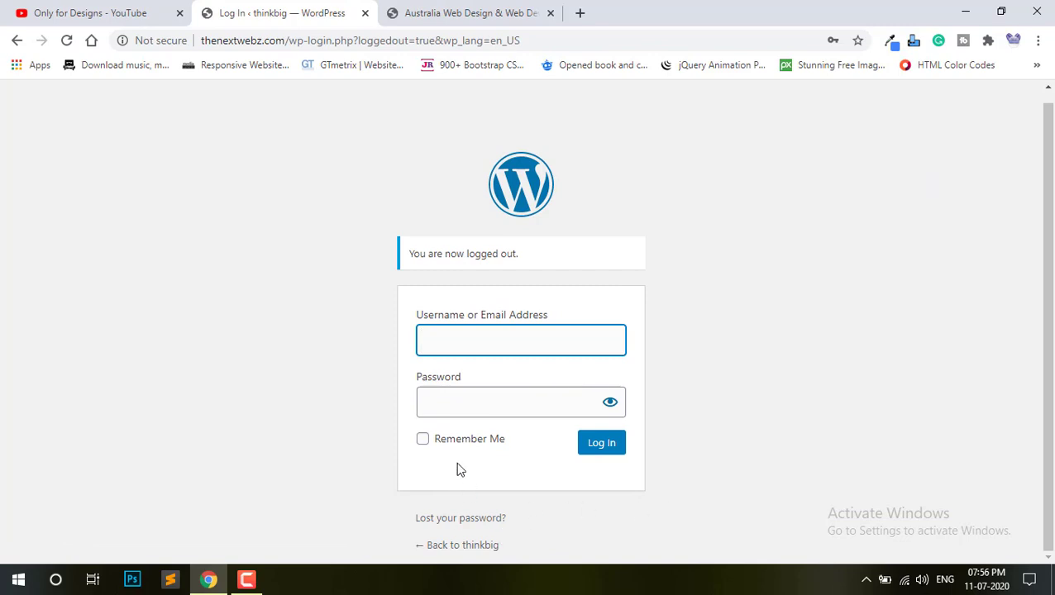
Log back in to WordPress with the saved username and account password
left_click(527, 347)
left_click(518, 377)
left_click(600, 445)
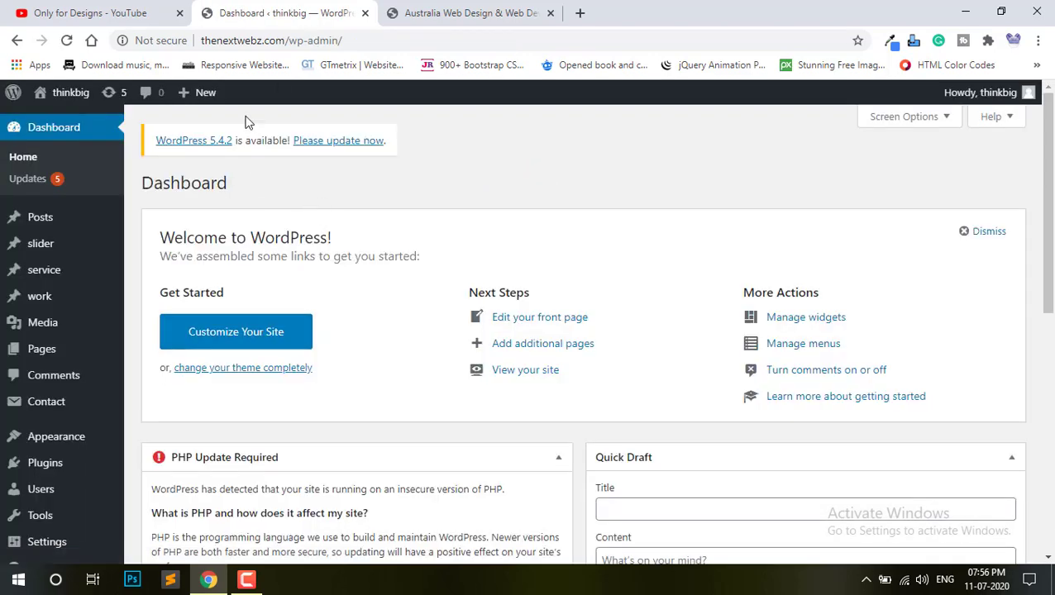
Go to the Add Plugins page and search for "captcha"
scroll(33, 347, "down", 3)
scroll(37, 380, "up", 3)
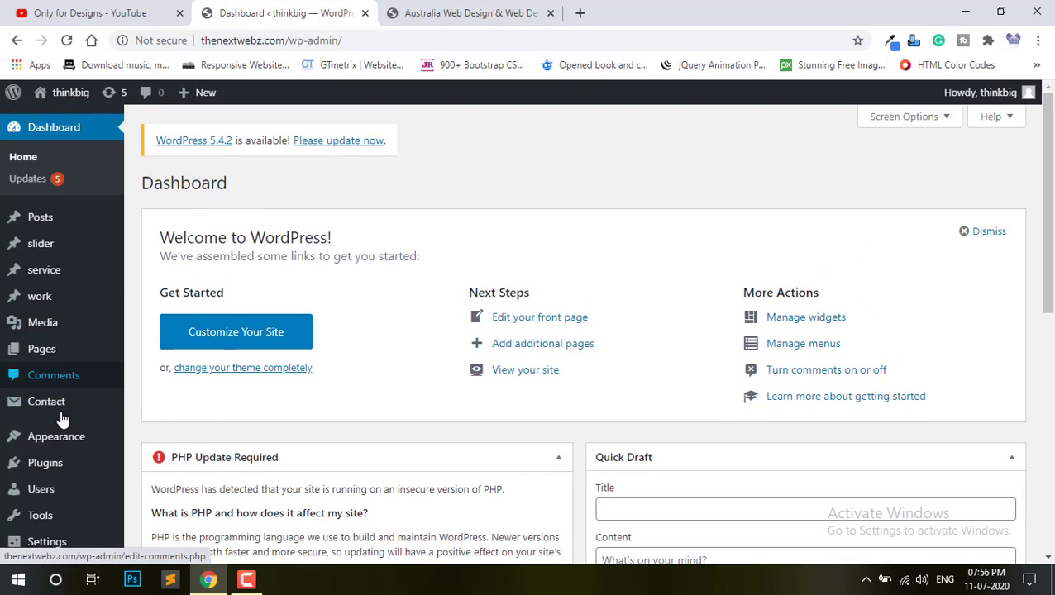
left_click(45, 463)
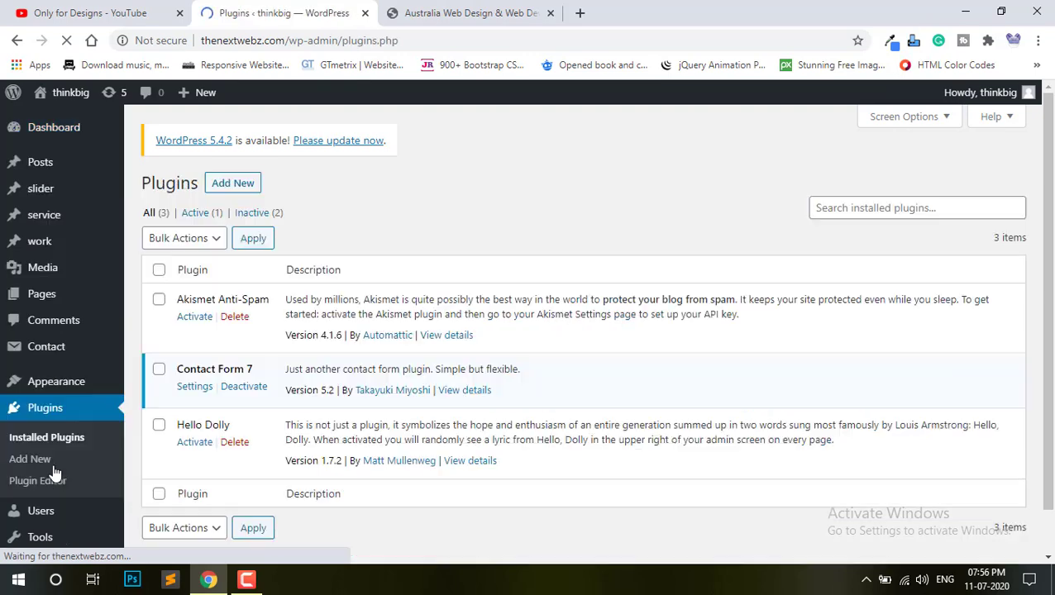
scroll(301, 194, "down", 1)
left_click(253, 142)
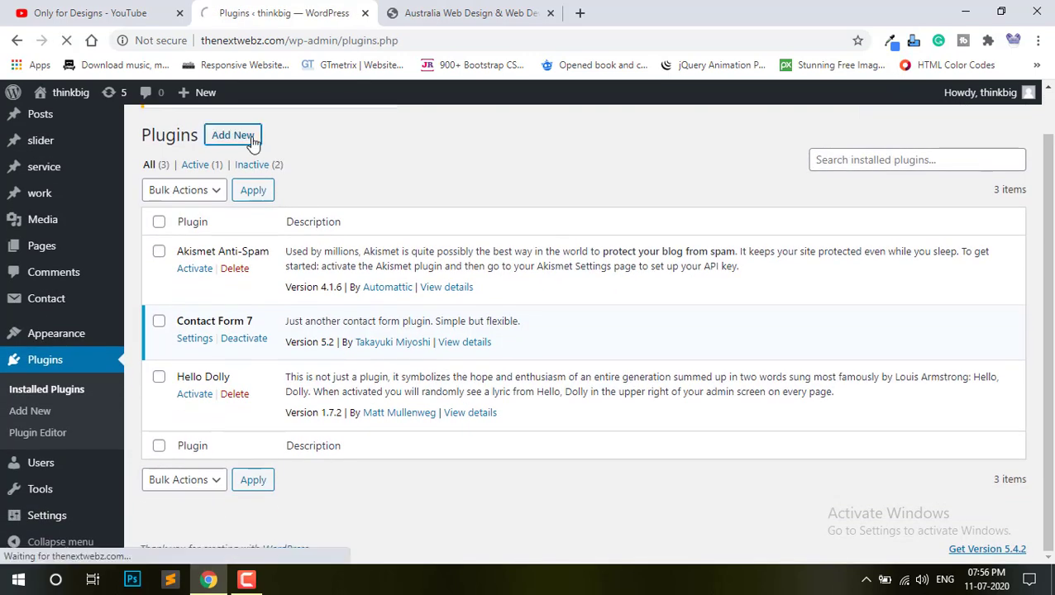
scroll(523, 206, "up", 1)
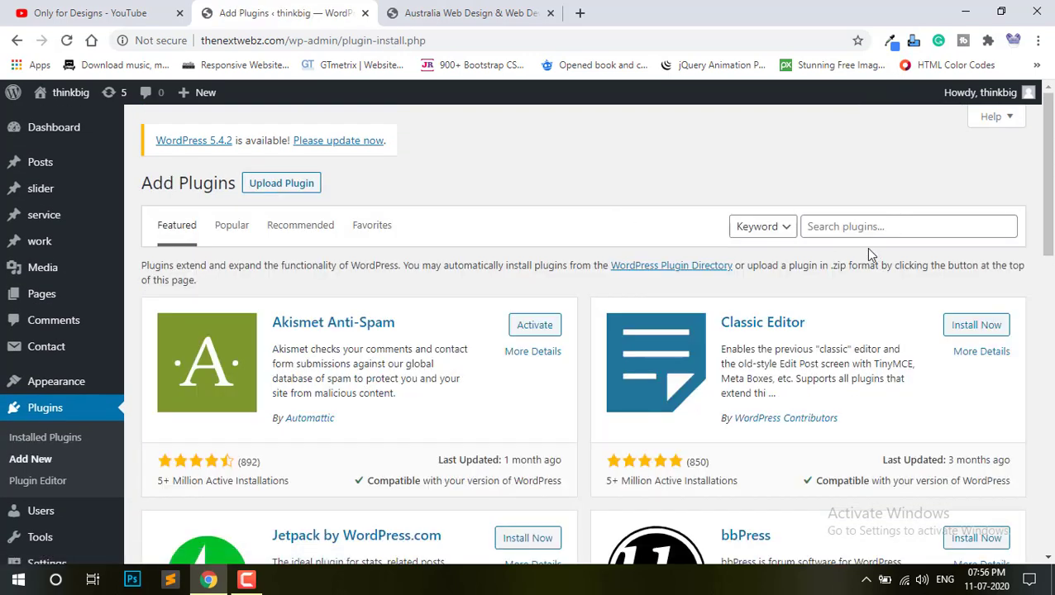
left_click(864, 224)
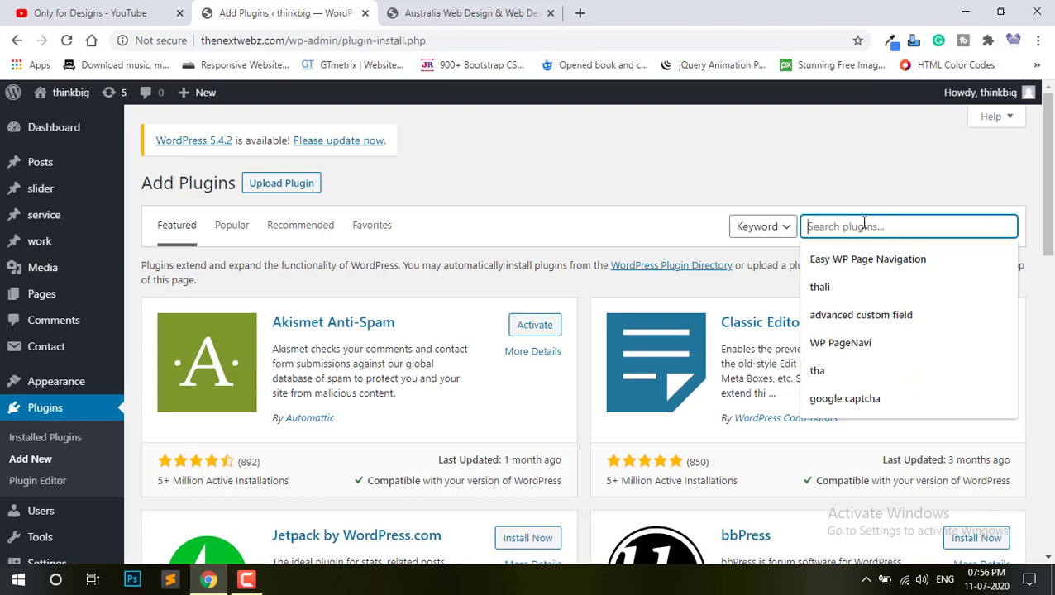
type("captcha")
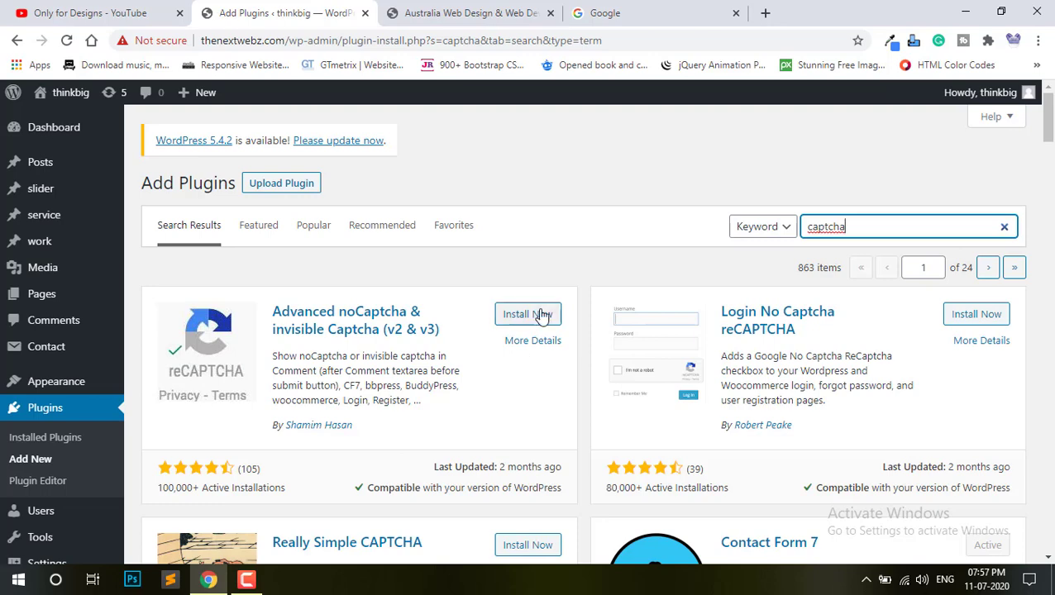
Install and activate the Advanced noCaptcha & invisible Captcha (v2 & v3) plugin, and close the spare Google page
scroll(540, 318, "down", 1)
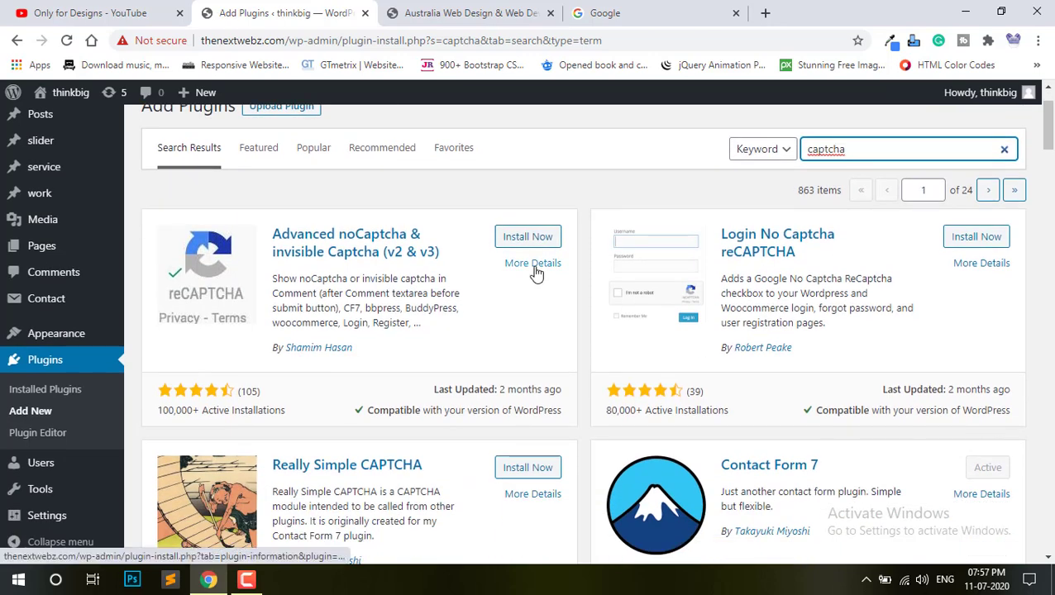
scroll(536, 273, "down", 1)
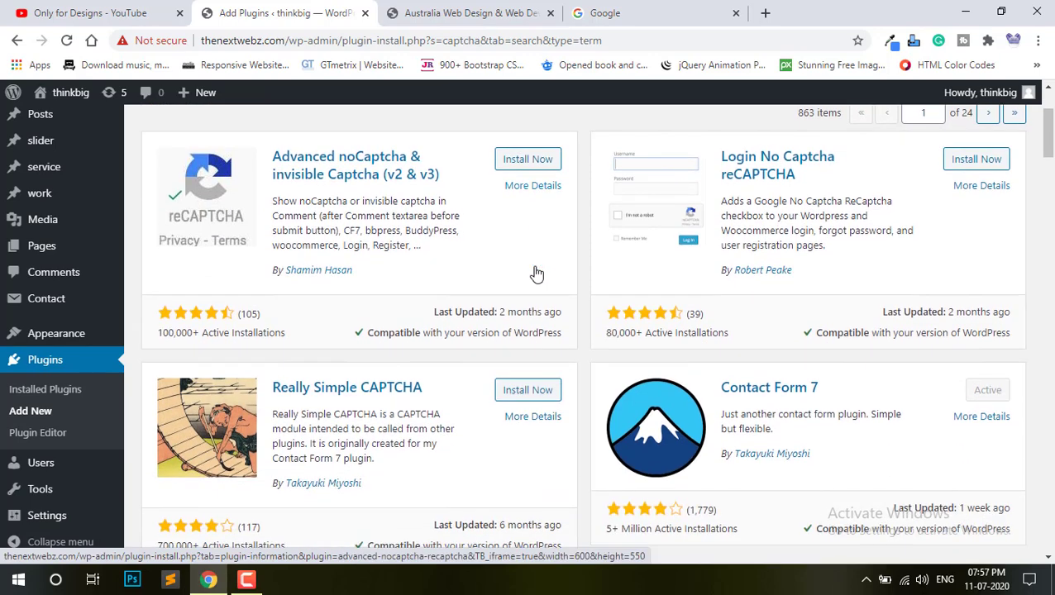
scroll(536, 273, "down", 4)
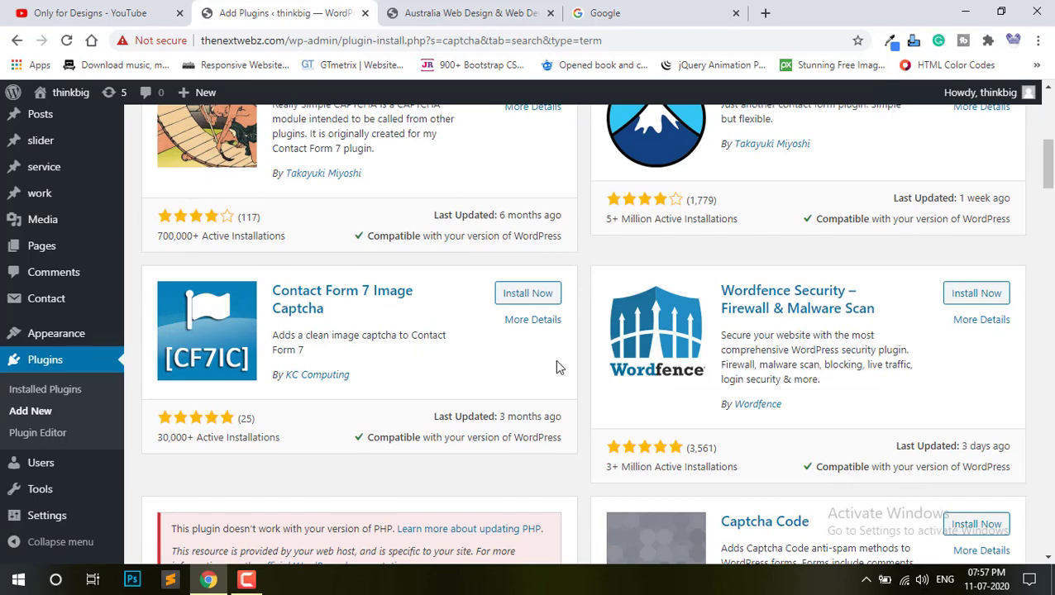
scroll(639, 352, "down", 3)
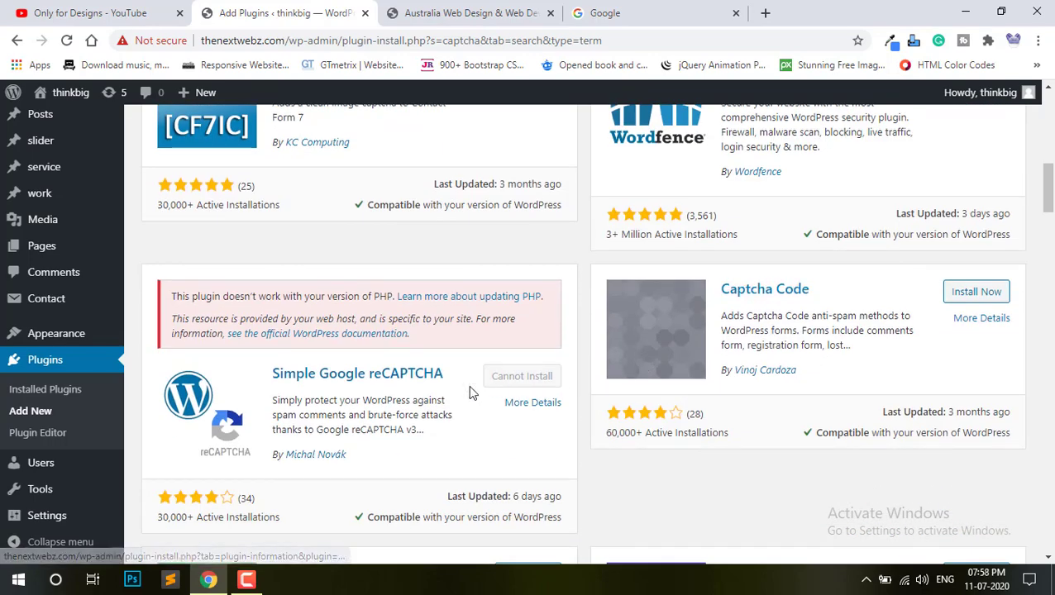
scroll(578, 391, "up", 10)
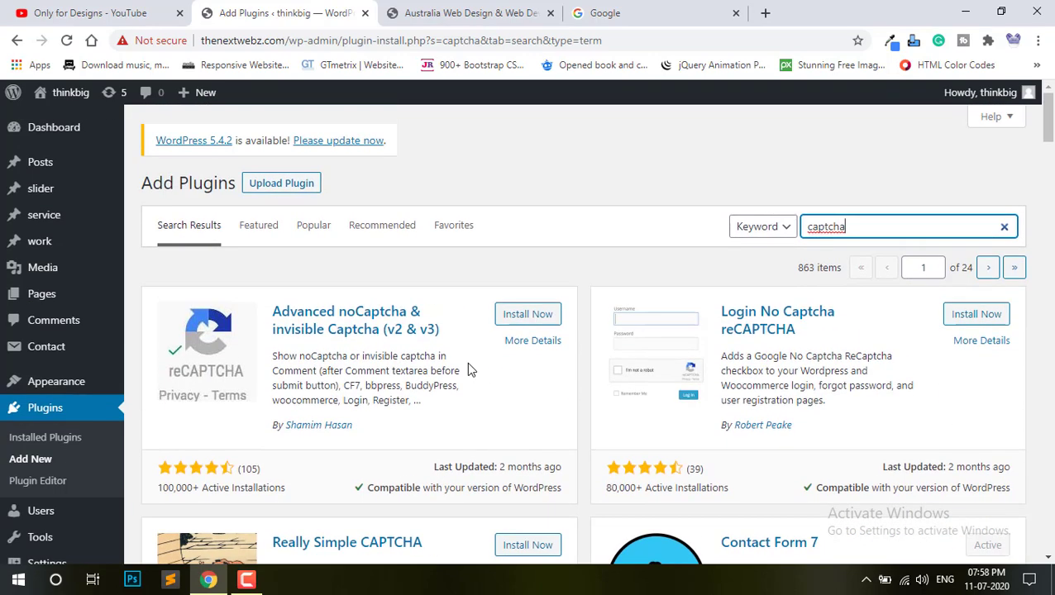
left_click(521, 321)
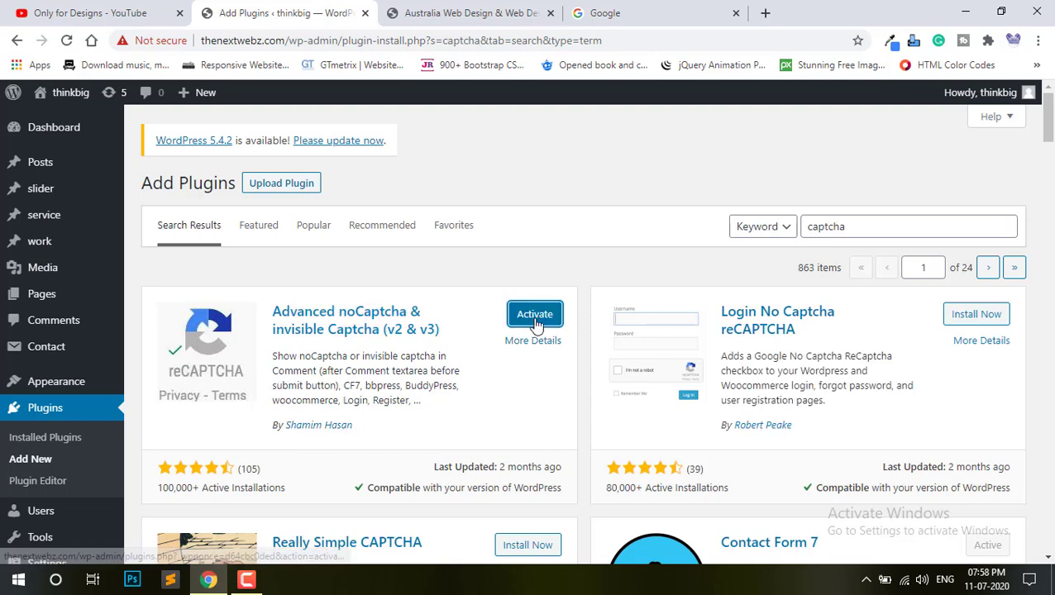
left_click(539, 322)
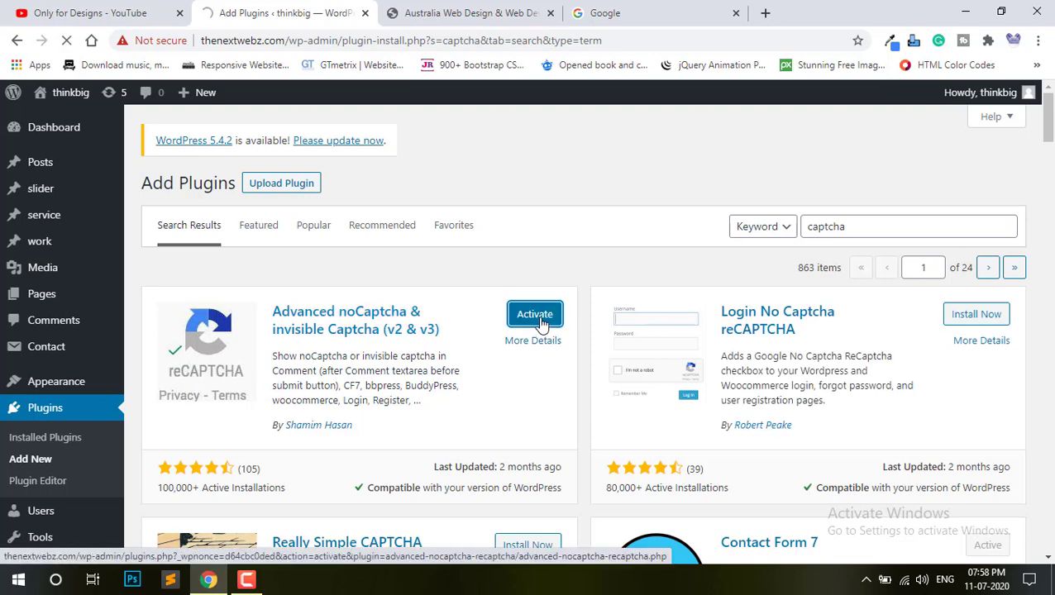
left_click(736, 15)
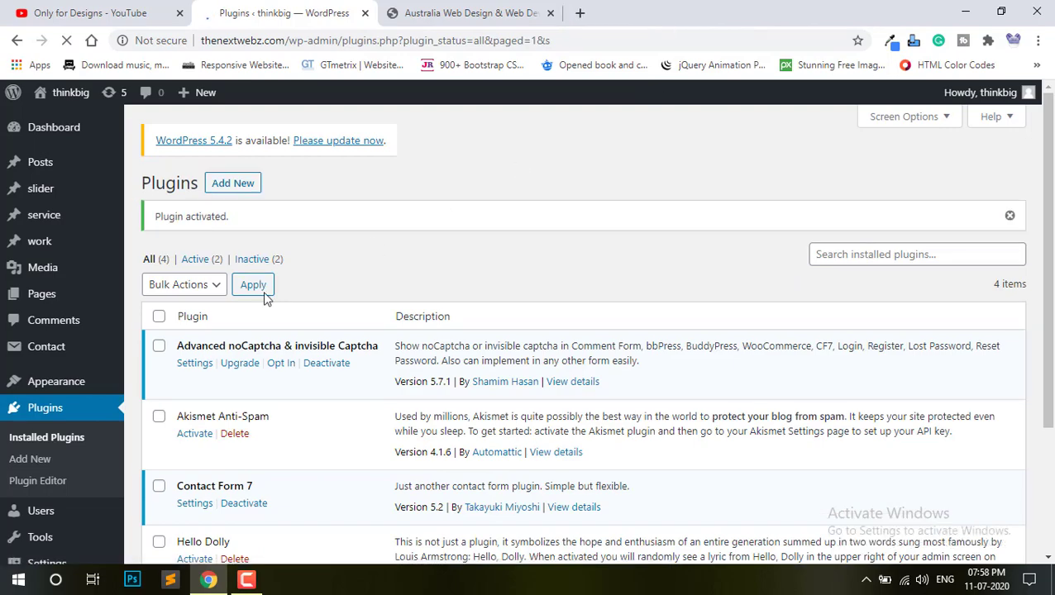
Open the settings page of the Advanced noCaptcha & invisible captcha plugin
scroll(86, 314, "down", 2)
scroll(80, 361, "up", 2)
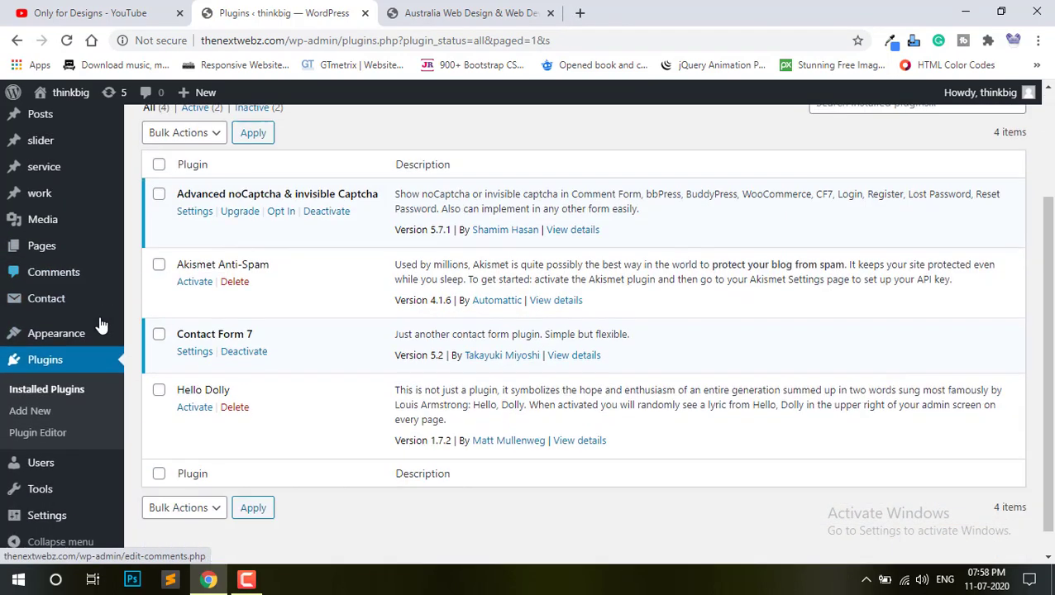
scroll(34, 400, "down", 2)
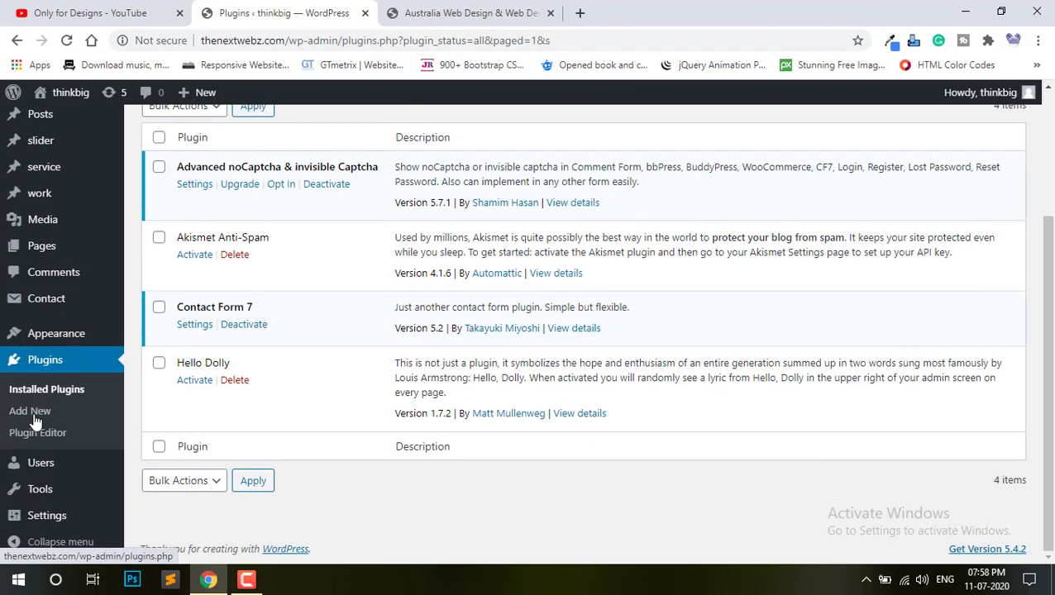
mouse_move(52, 519)
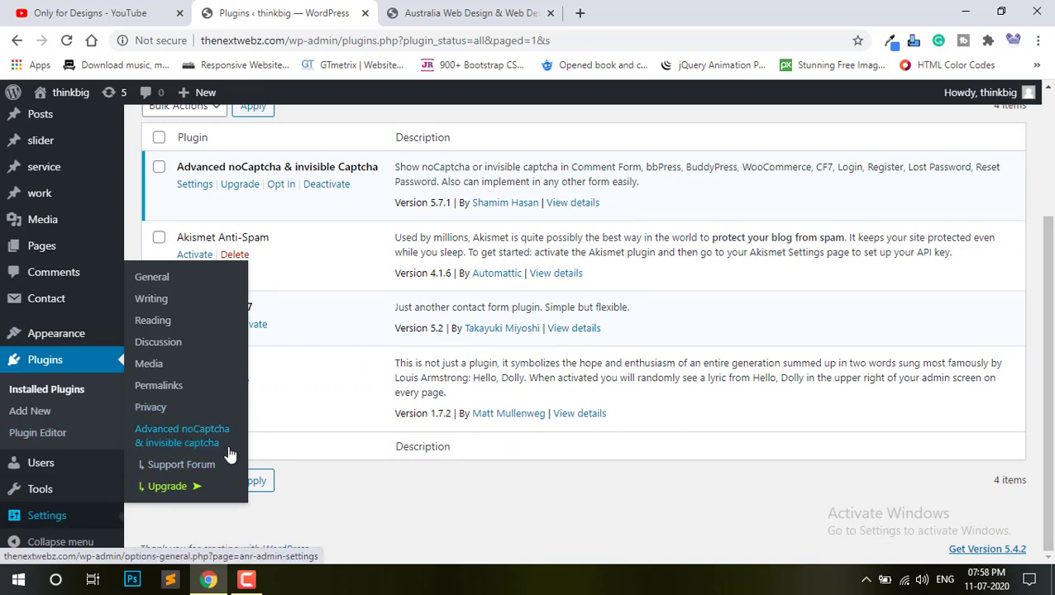
left_click(193, 445)
mouse_move(123, 478)
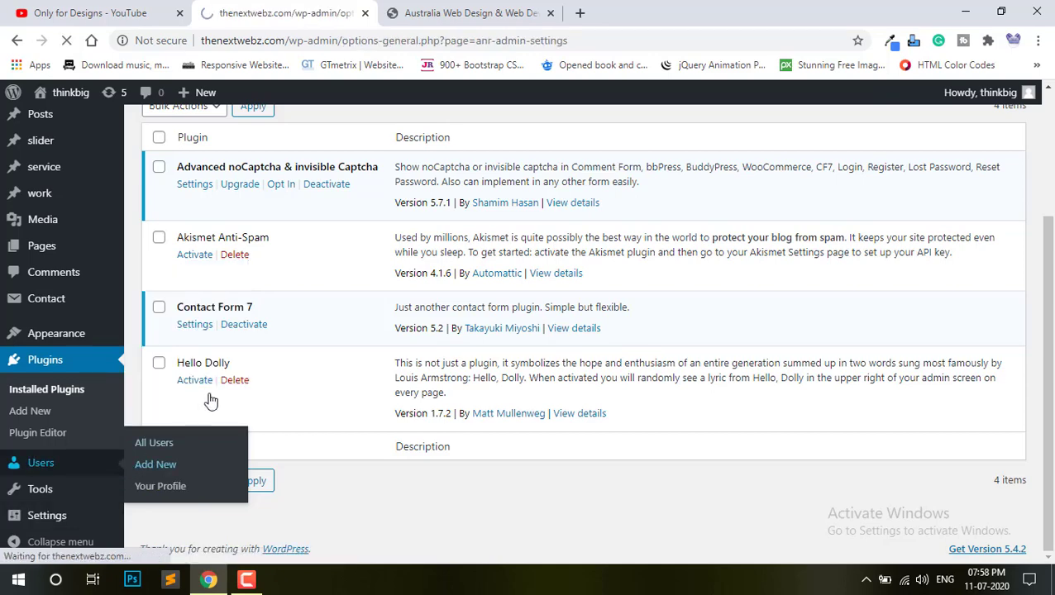
scroll(588, 248, "down", 3)
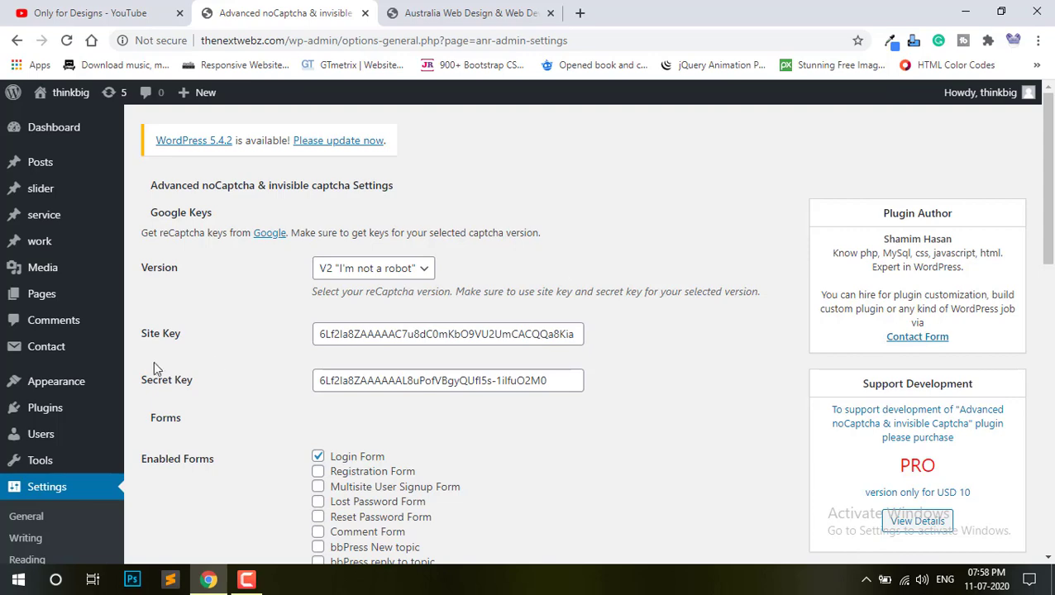
Examine the plugin's Site Key and Secret Key fields and the list of enabled forms
triple_click(176, 337)
left_click_drag(144, 380, 272, 389)
left_click(331, 383)
left_click(415, 330)
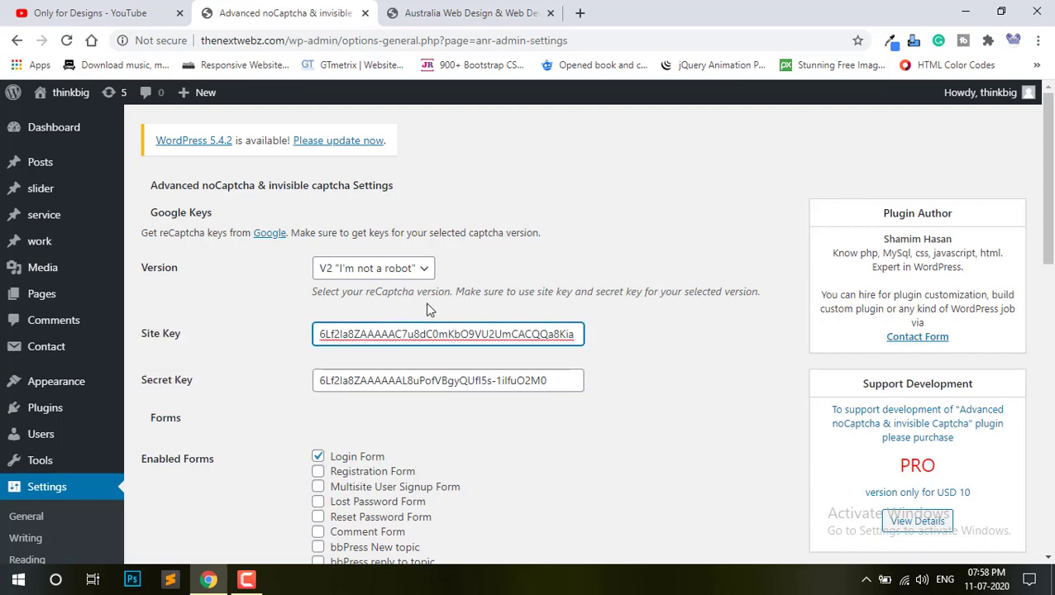
scroll(405, 347, "down", 6)
scroll(399, 364, "down", 4)
scroll(403, 363, "up", 10)
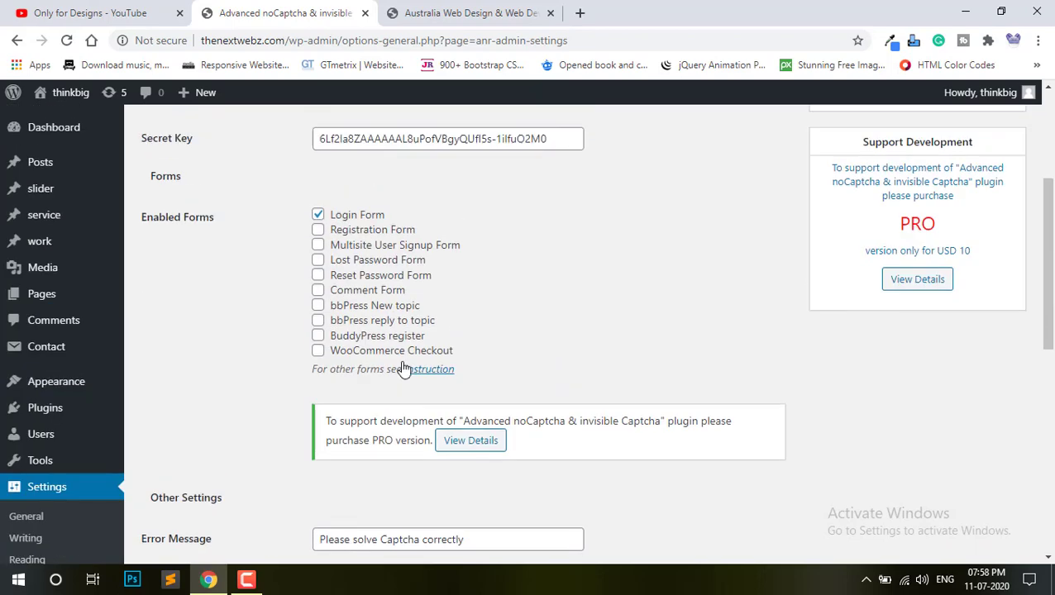
scroll(417, 361, "down", 3)
scroll(417, 362, "up", 2)
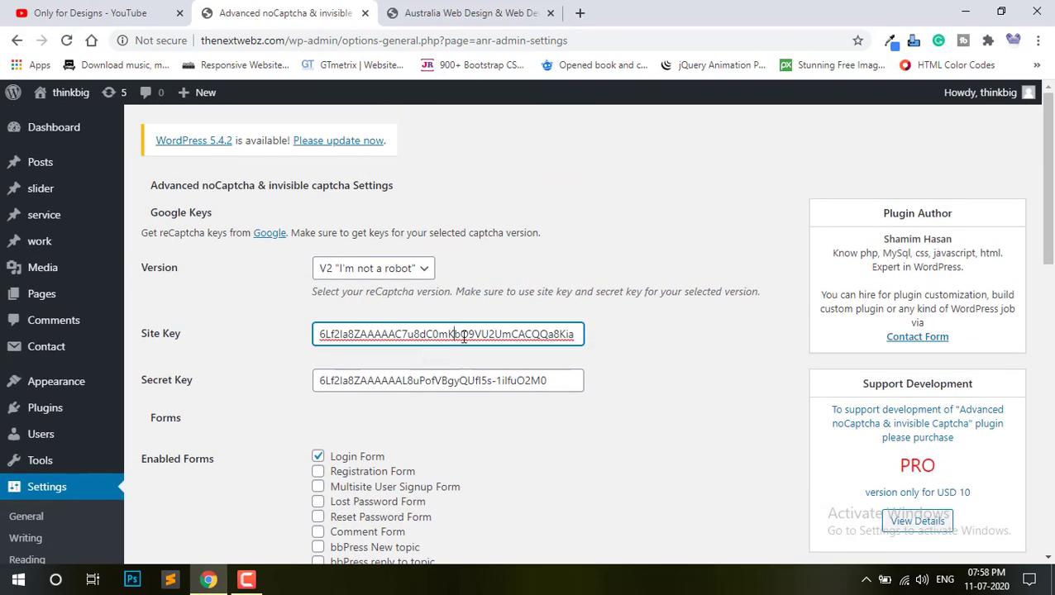
double_click(469, 335)
double_click(433, 374)
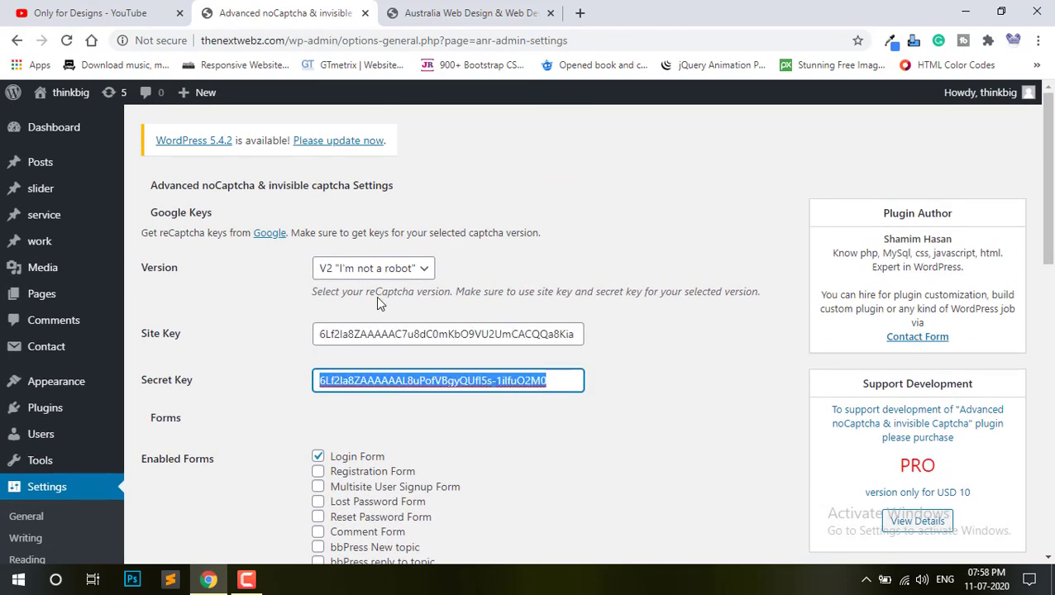
Open Google's reCAPTCHA site registration form from the plugin settings and review its fields
left_click(276, 235)
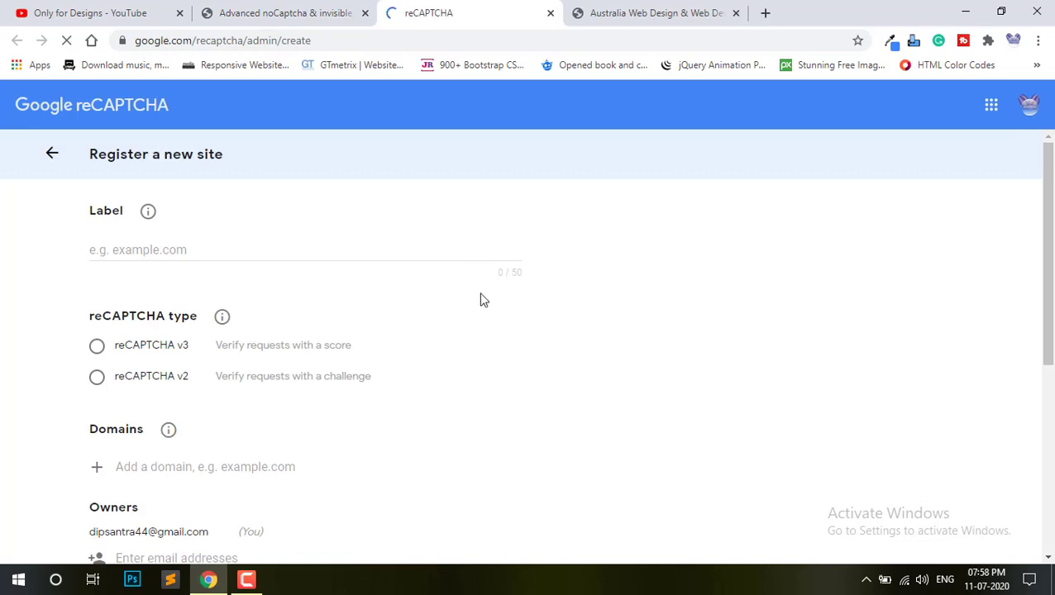
scroll(474, 301, "down", 4)
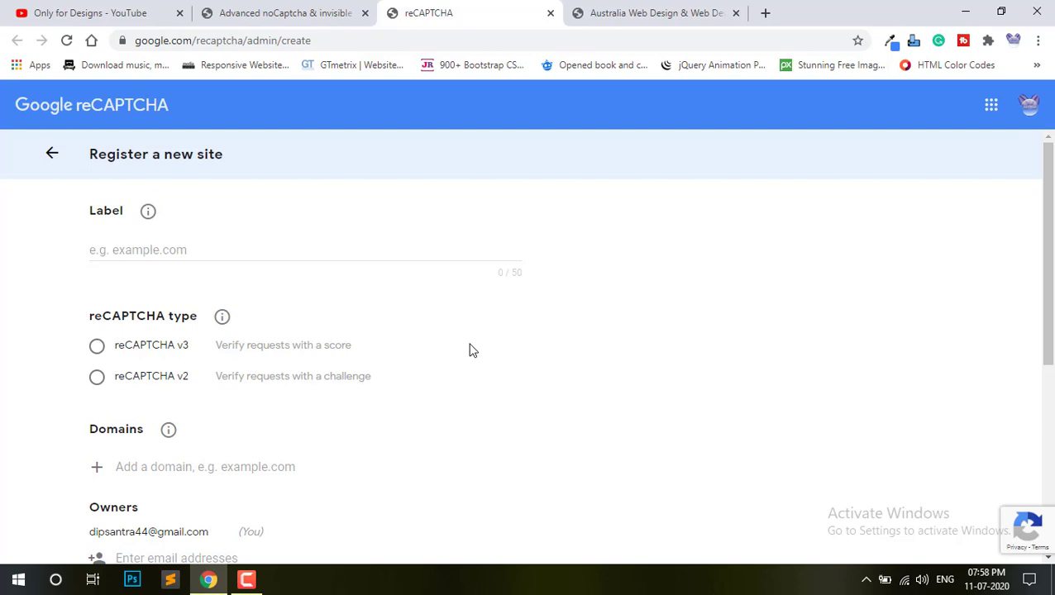
left_click(208, 10)
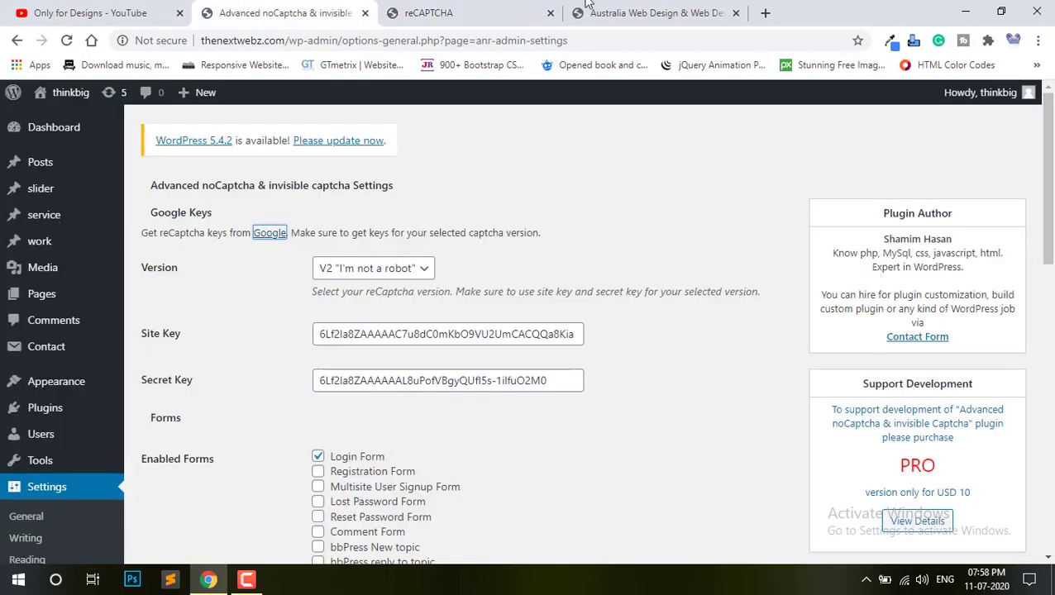
left_click(488, 9)
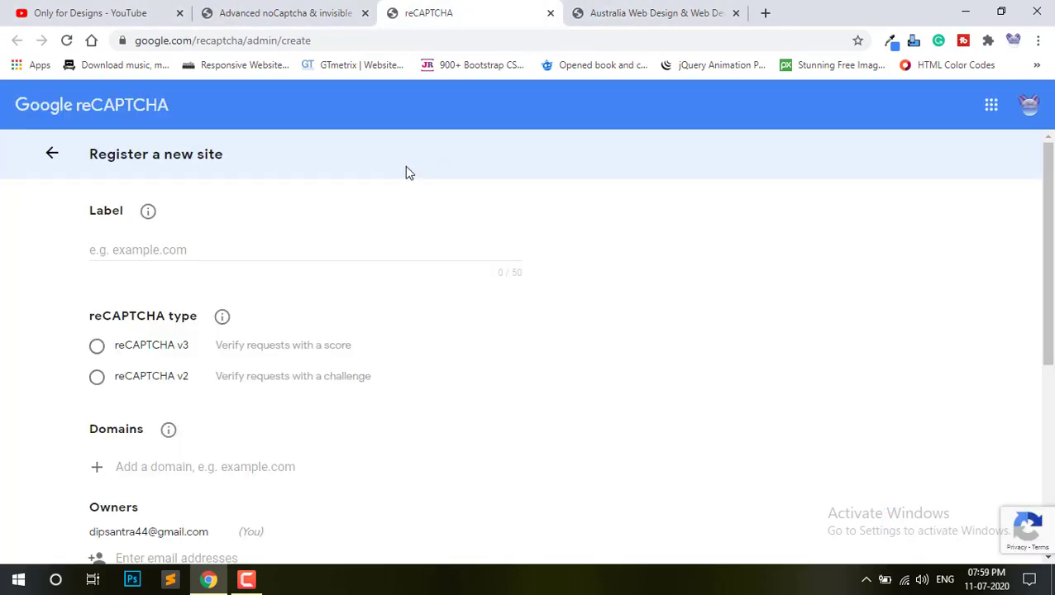
scroll(407, 175, "down", 3)
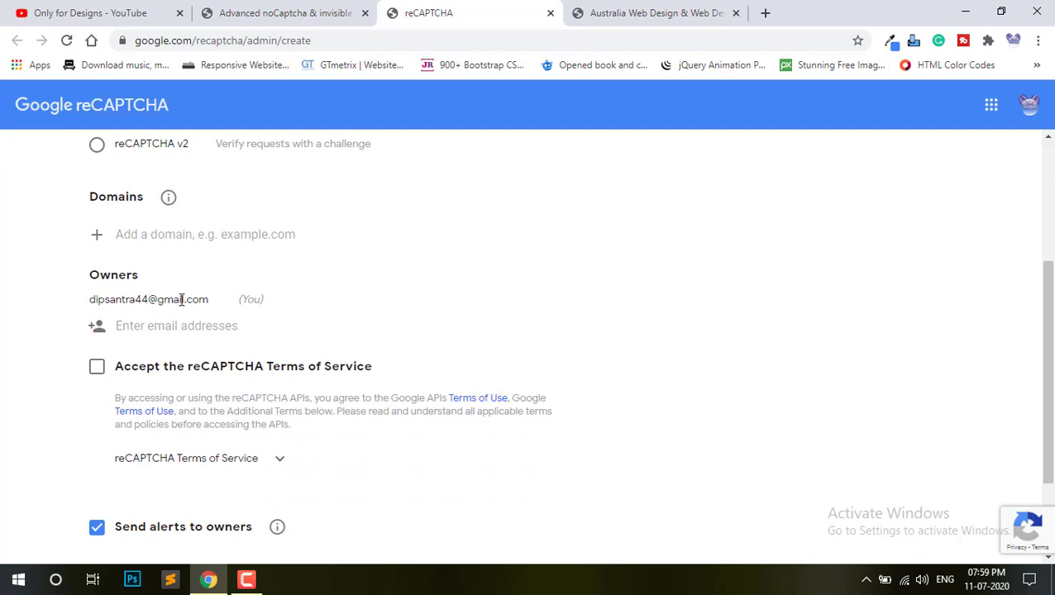
Examine the Site Key and Secret Key fields in the captcha plugin's settings
key("ctrl+shift+Tab")
key("Tab")
key("Tab")
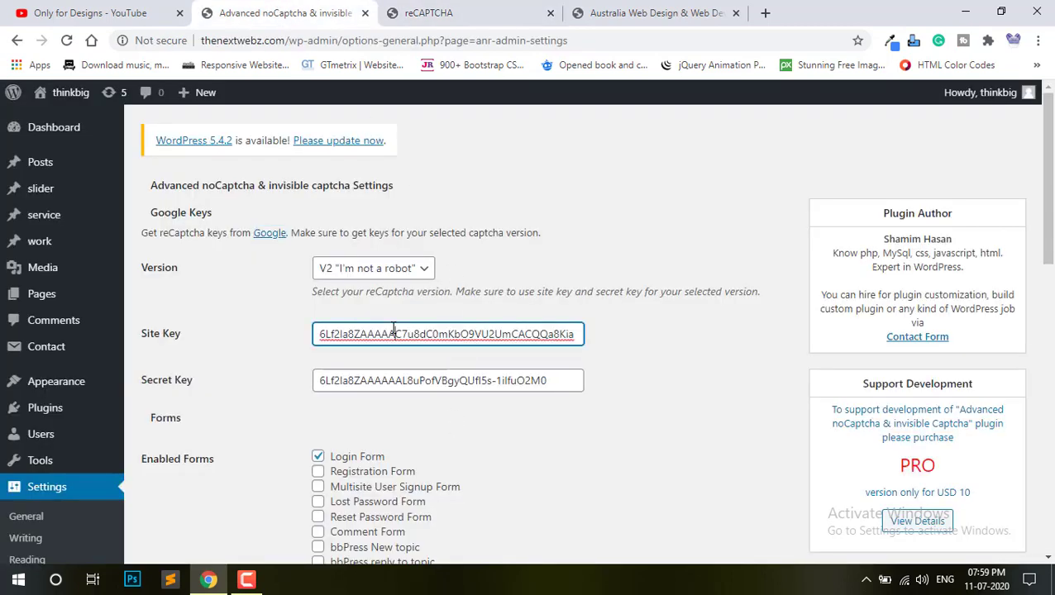
double_click(372, 379)
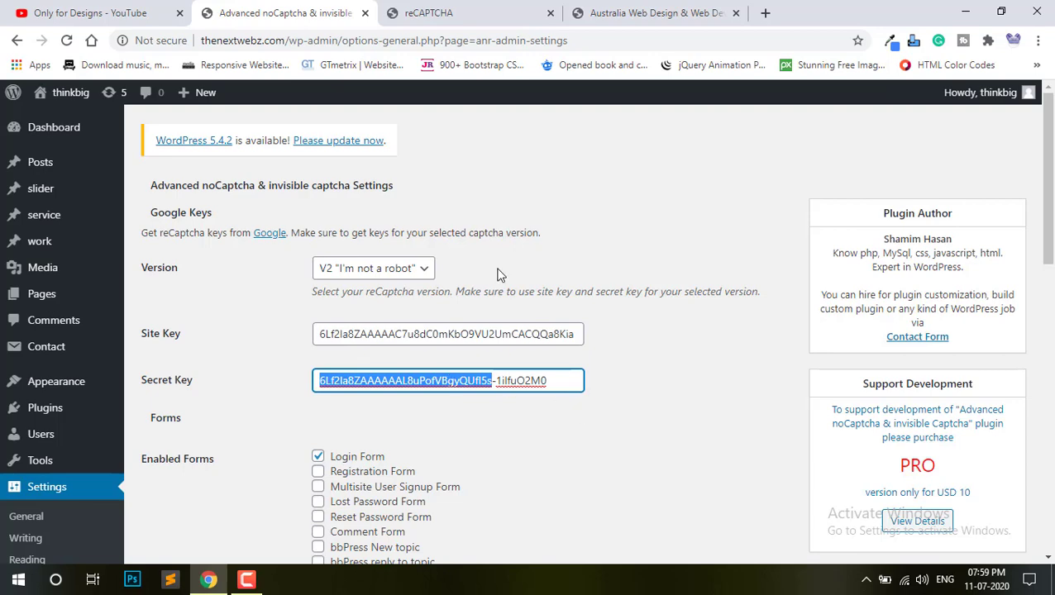
Copy the site's address from its live homepage into the Label of the reCAPTCHA registration form
left_click(476, 6)
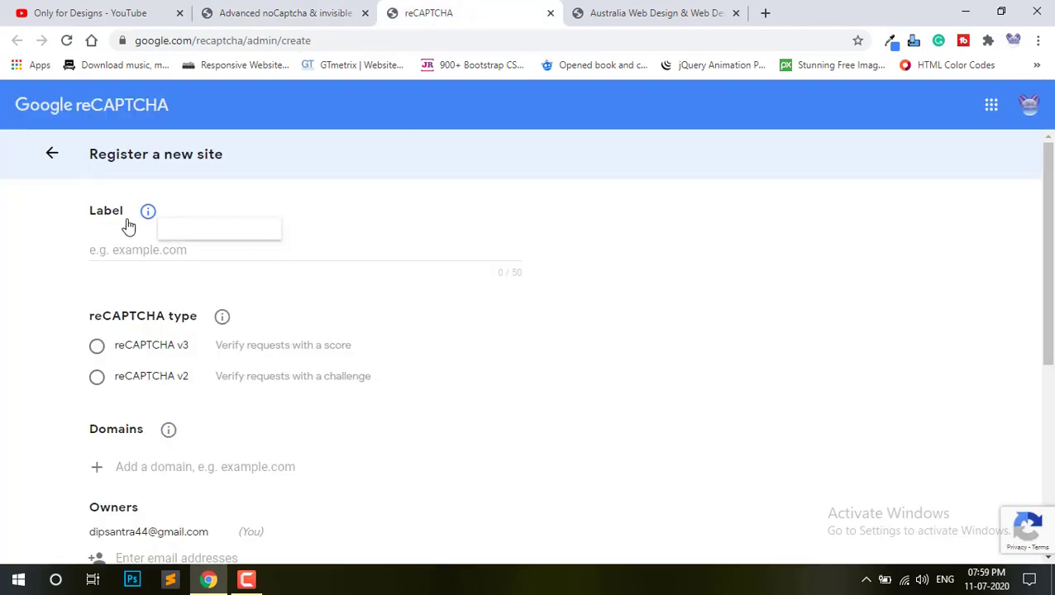
left_click(182, 250)
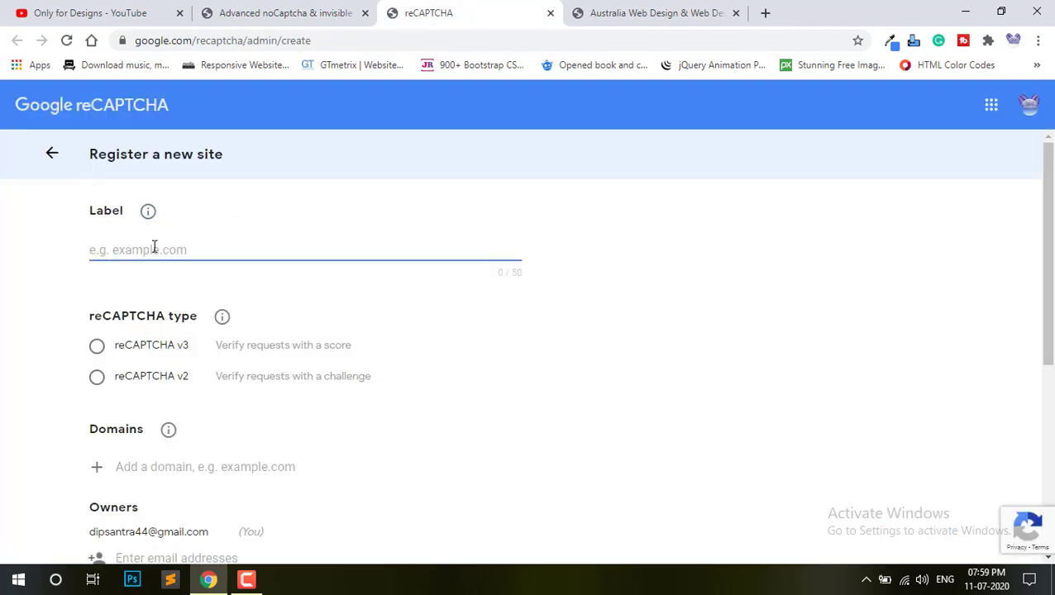
left_click(717, 7)
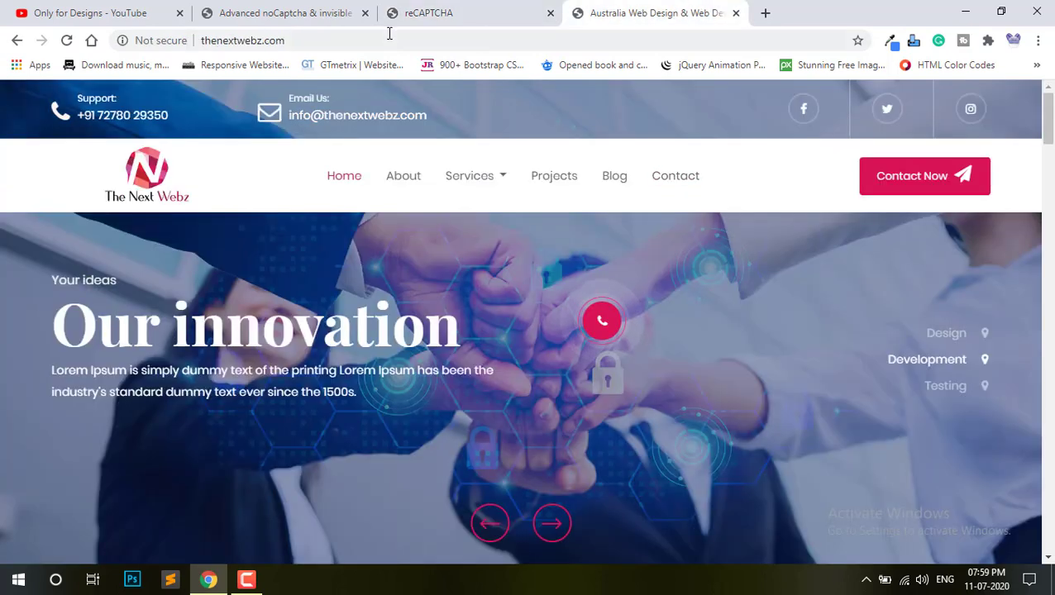
left_click_drag(284, 41, 201, 40)
key("ctrl+c")
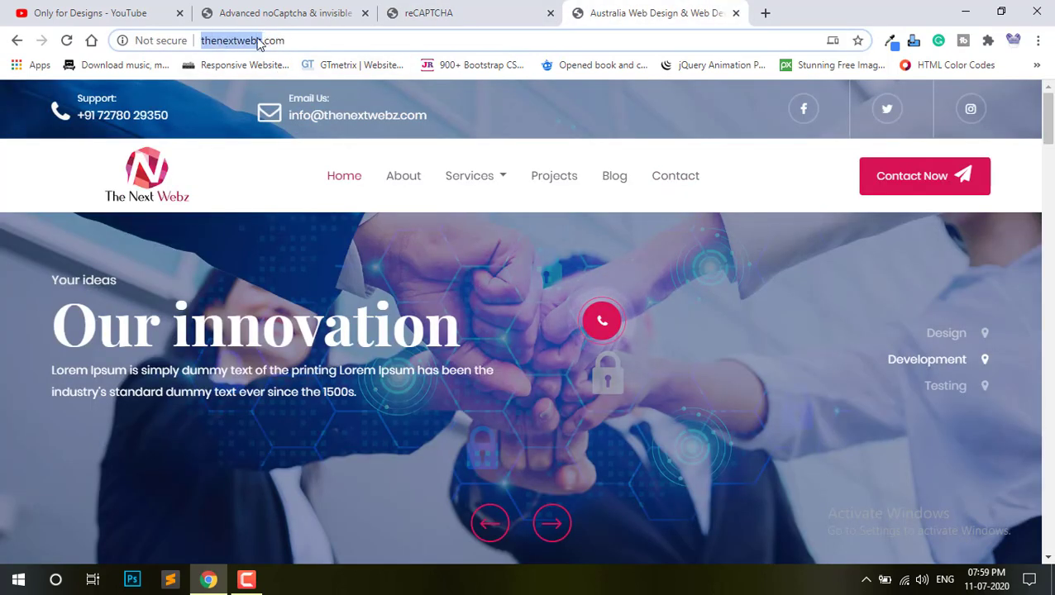
left_click(347, 9)
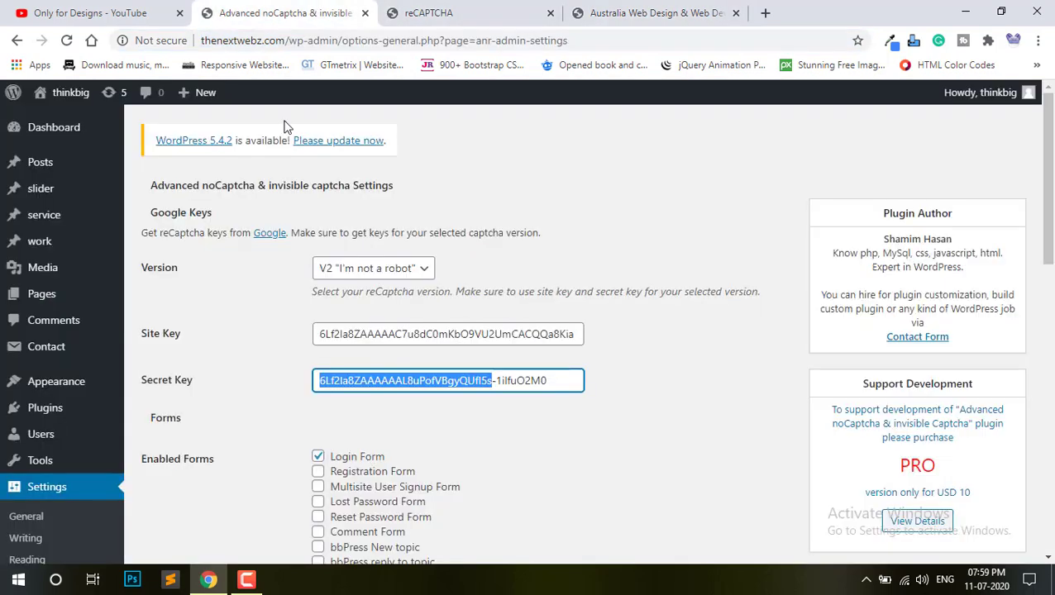
left_click(446, 12)
key("ctrl+v")
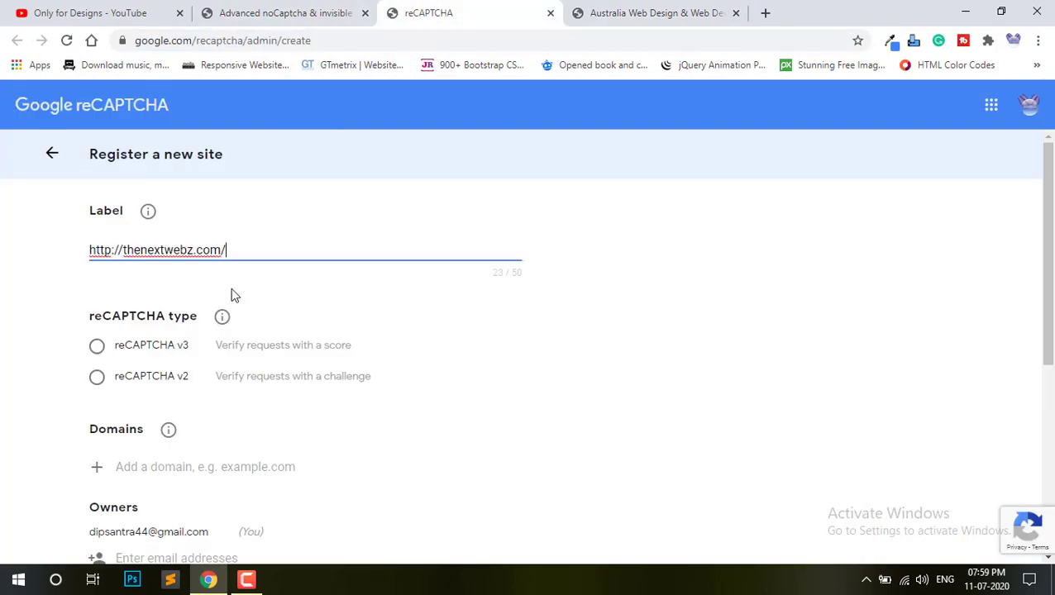
Trim the label to thenextwebz.com and choose reCAPTCHA v2 with the "I'm not a robot" Checkbox
key("BackSpace")
key("BackSpace")
key("BackSpace")
key("BackSpace")
key("BackSpace")
key("BackSpace")
key("BackSpace")
left_click(227, 248)
key("BackSpace")
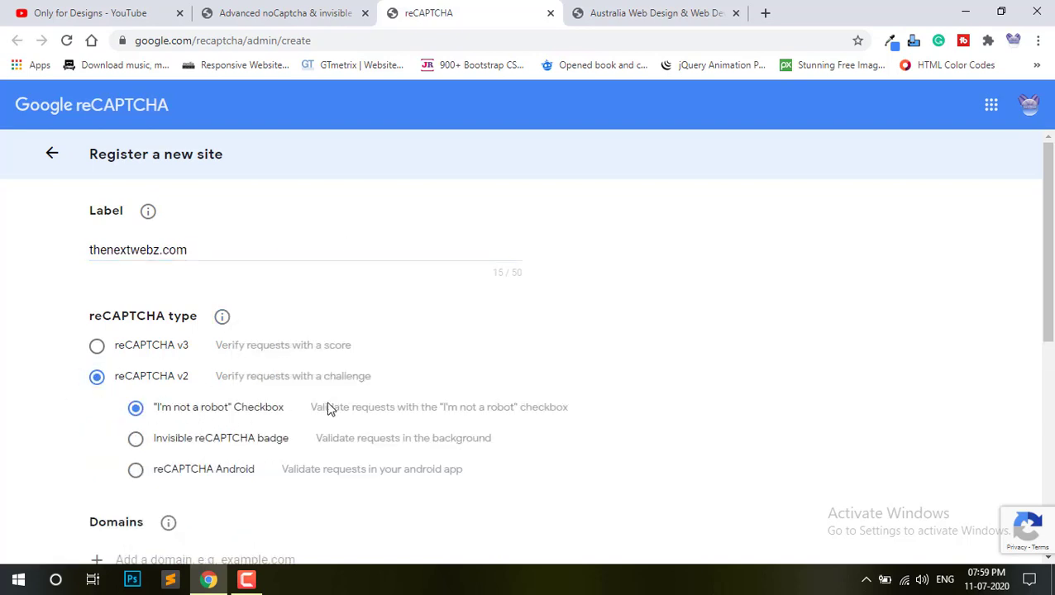
Add thenextwebz as a domain, stripping the protocol and the ending from the copied site address
scroll(313, 391, "down", 2)
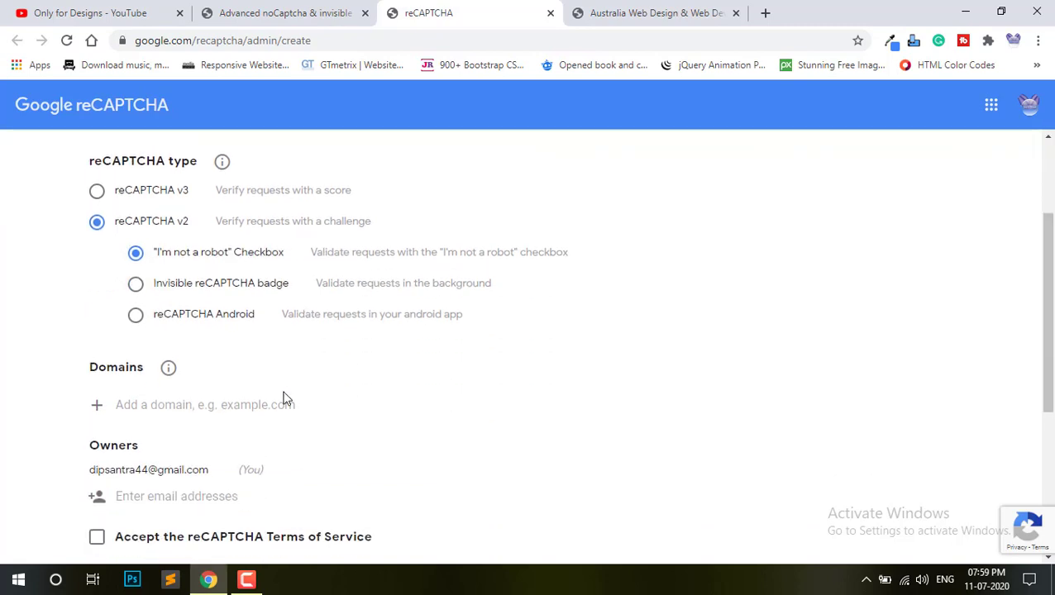
left_click(191, 404)
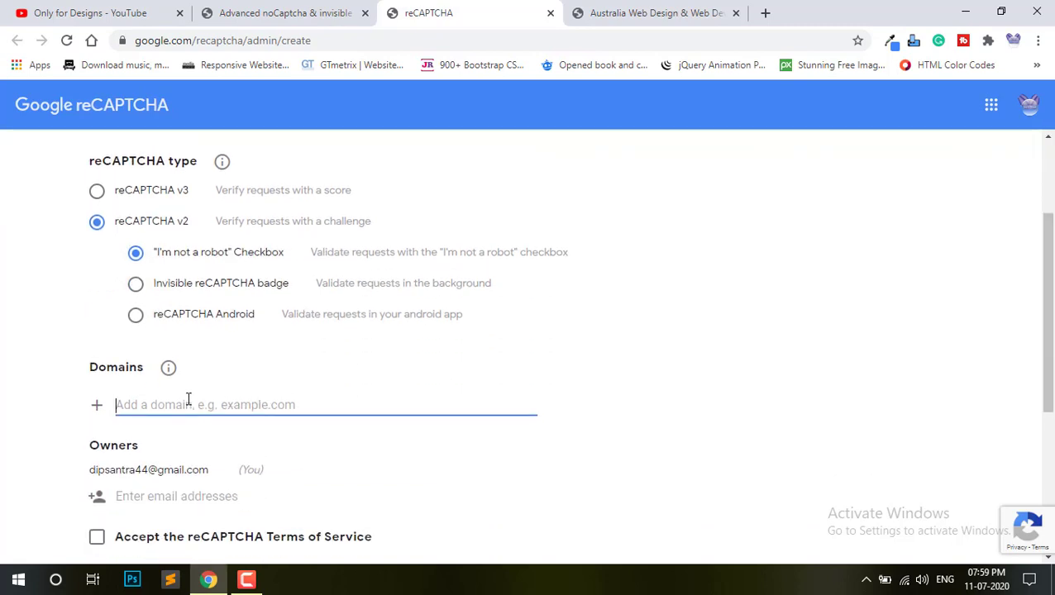
key("ctrl+v")
left_click(150, 405)
key("BackSpace")
key("BackSpace")
key("BackSpace")
key("BackSpace")
key("BackSpace")
key("BackSpace")
key("BackSpace")
left_click_drag(189, 405, 272, 405)
key("BackSpace")
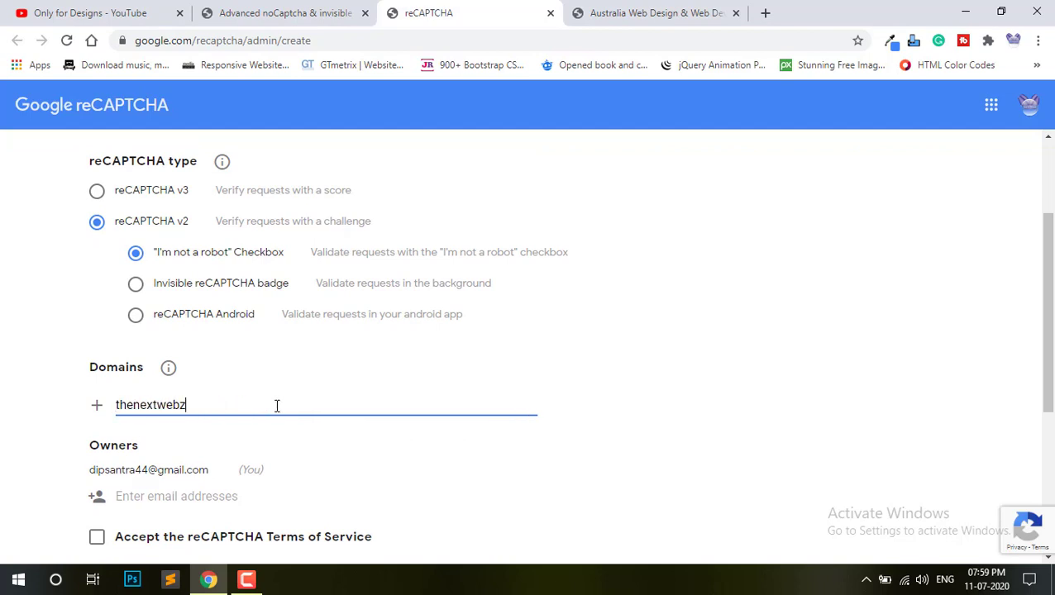
left_click(97, 405)
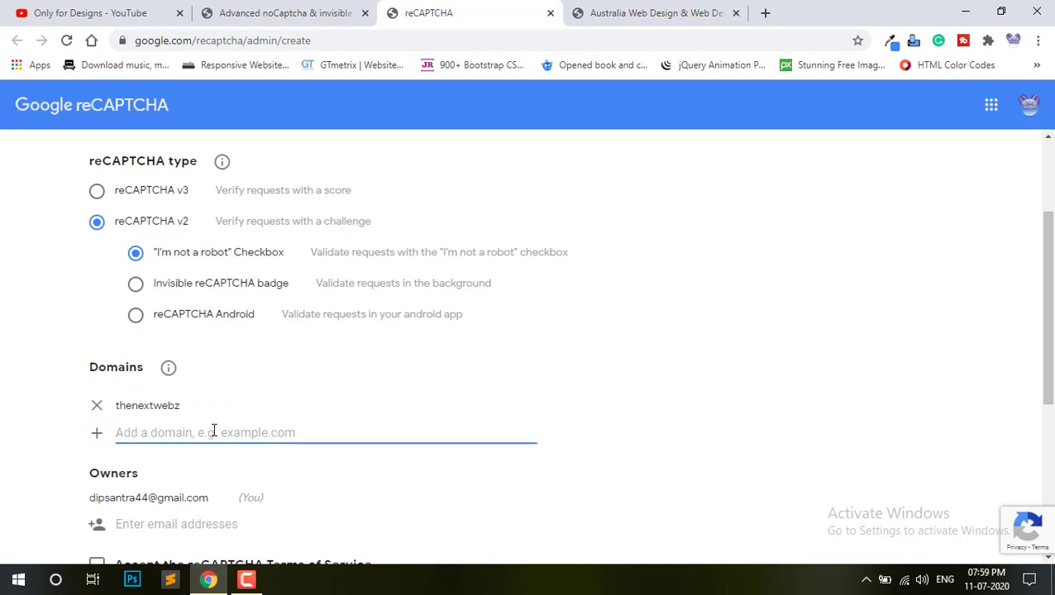
Add thenextwebz.com/wp-admin as a second domain
key("ctrl+v")
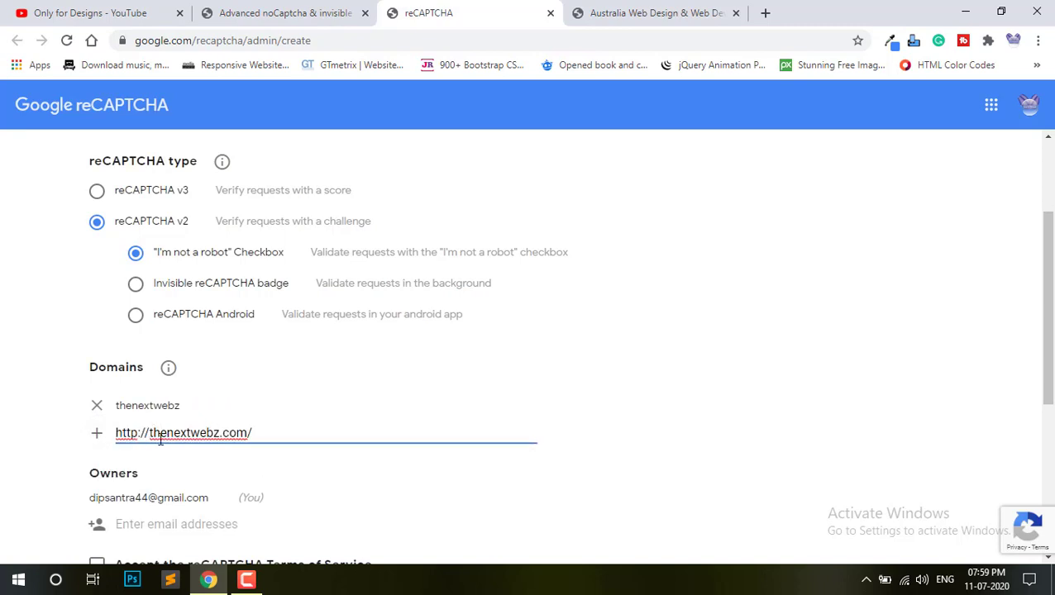
key("BackSpace")
key("BackSpace")
key("BackSpace")
key("BackSpace")
key("BackSpace")
key("BackSpace")
key("BackSpace")
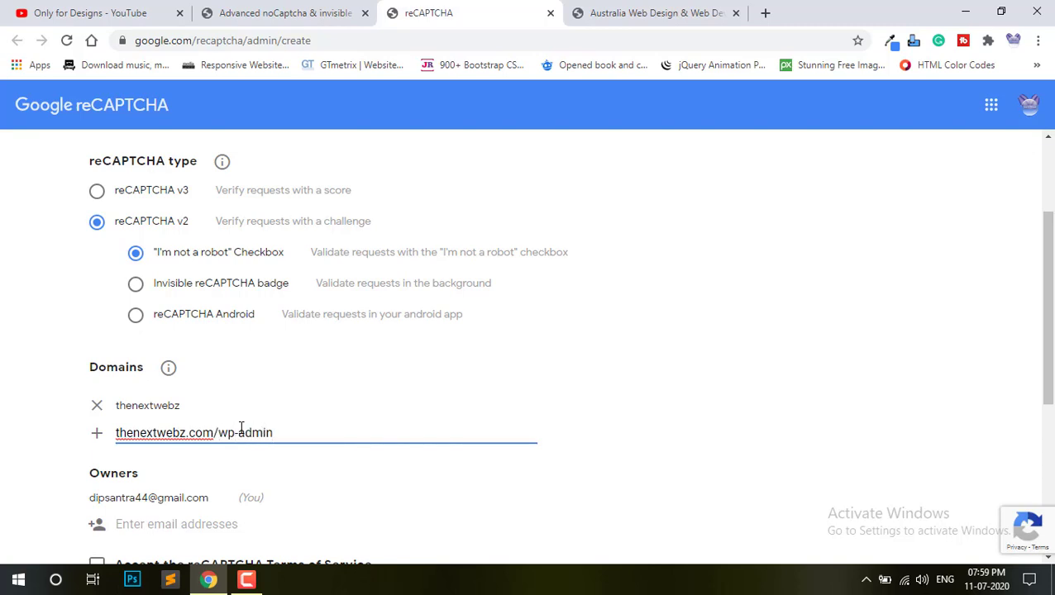
scroll(511, 367, "down", 2)
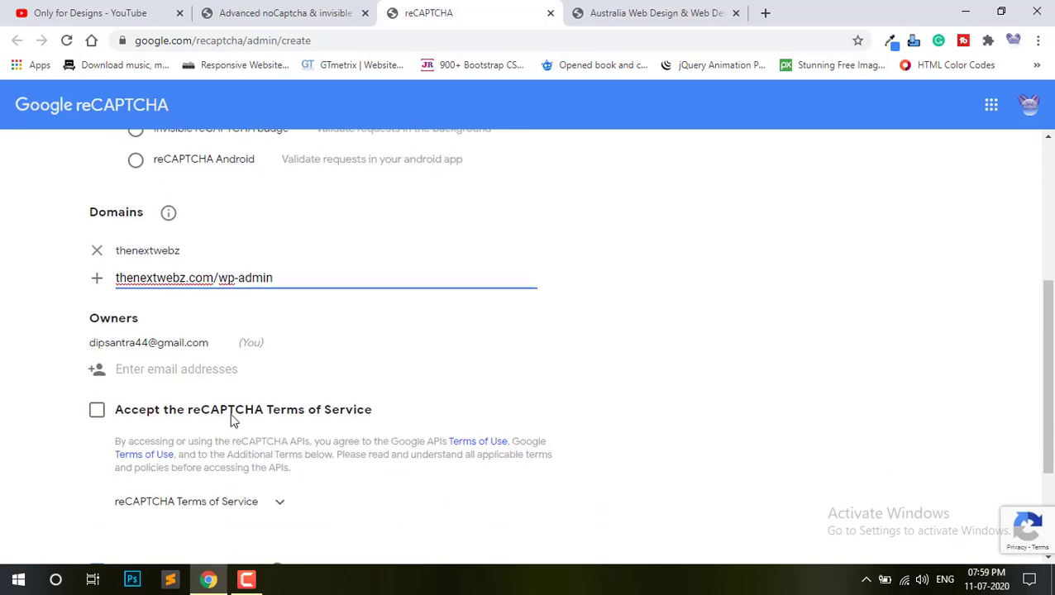
left_click(101, 281)
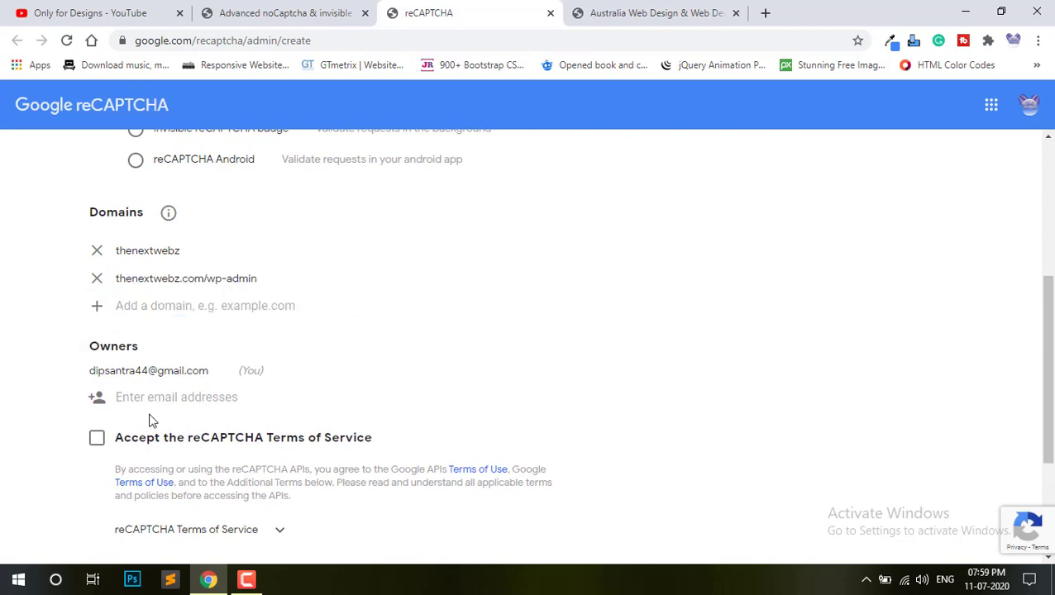
Check the listed owner, accept the reCAPTCHA Terms of Service and submit the registration
left_click_drag(95, 371, 254, 366)
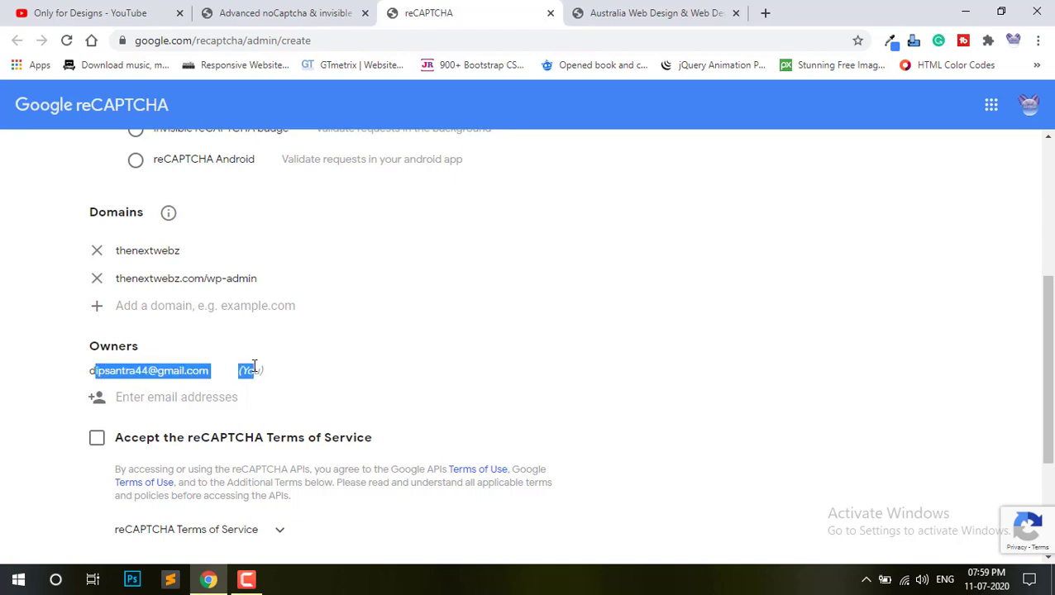
scroll(269, 387, "down", 2)
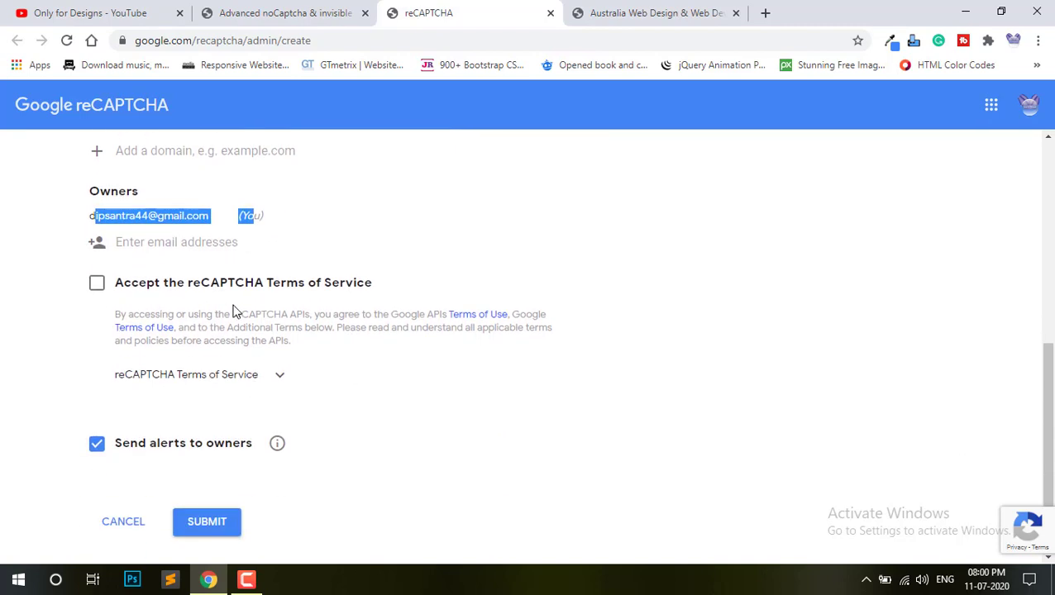
left_click(98, 286)
scroll(309, 351, "down", 1)
left_click(217, 481)
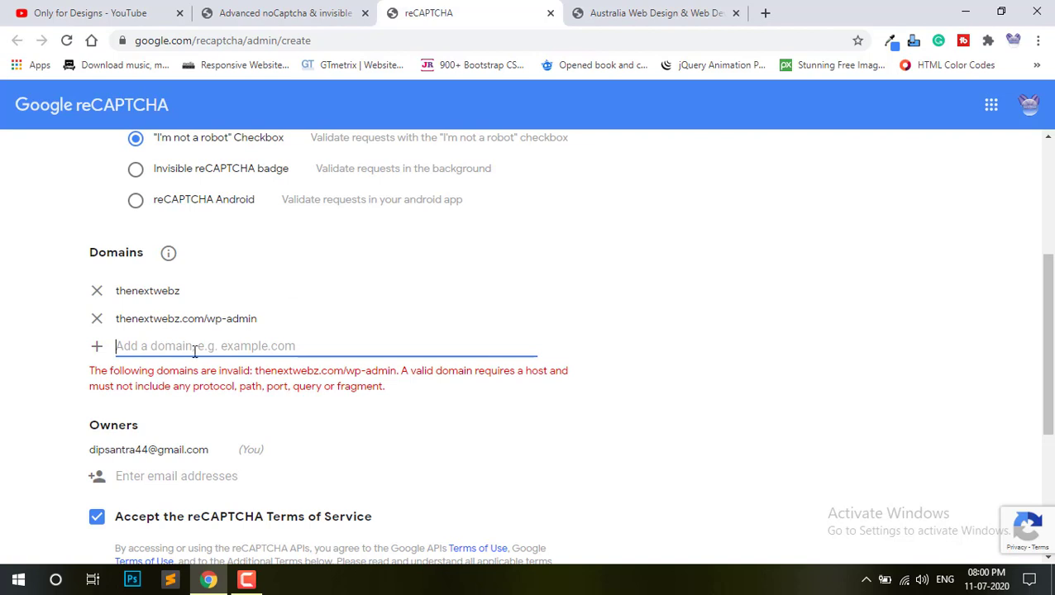
scroll(217, 393, "up", 2)
scroll(181, 469, "down", 1)
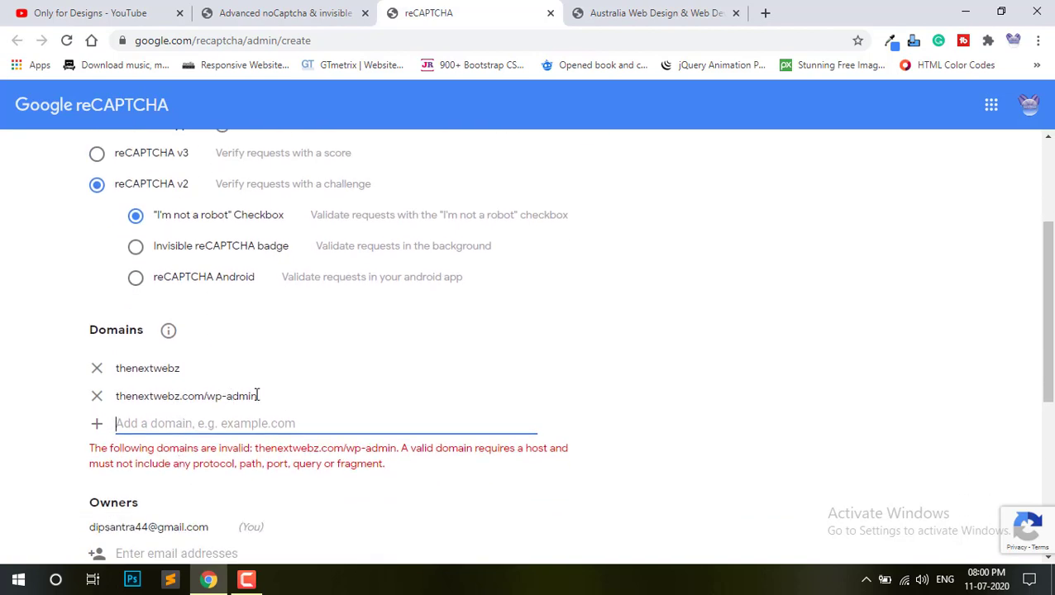
scroll(196, 383, "down", 1)
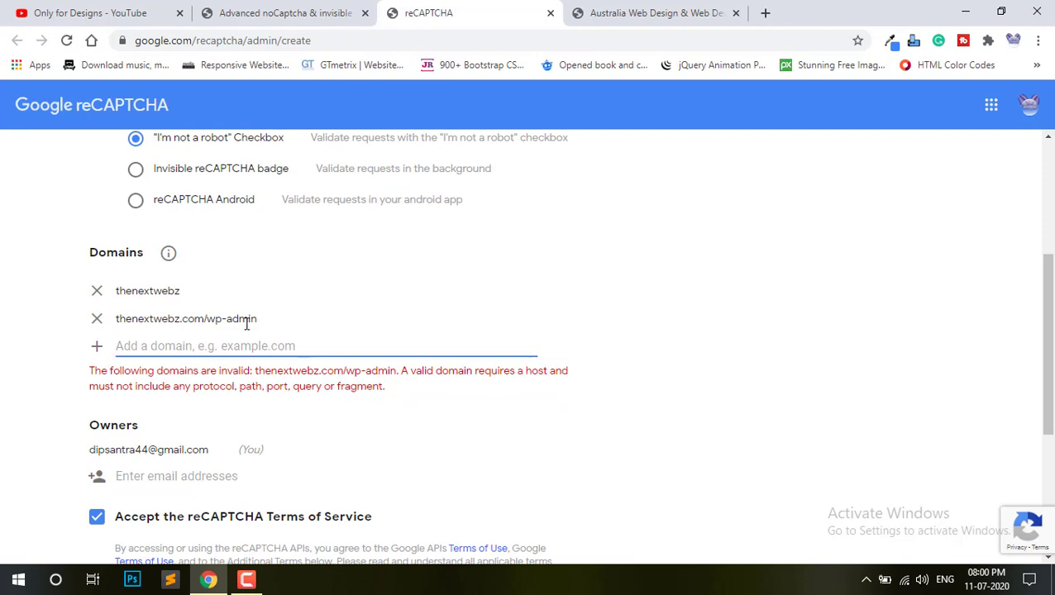
left_click_drag(257, 319, 111, 327)
key("ctrl+c")
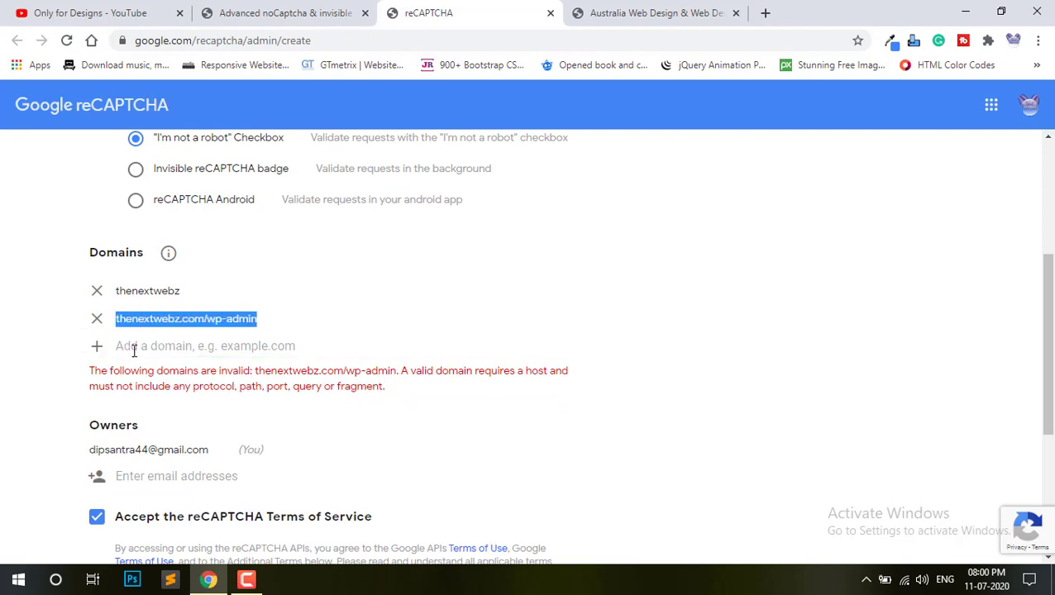
left_click(217, 348)
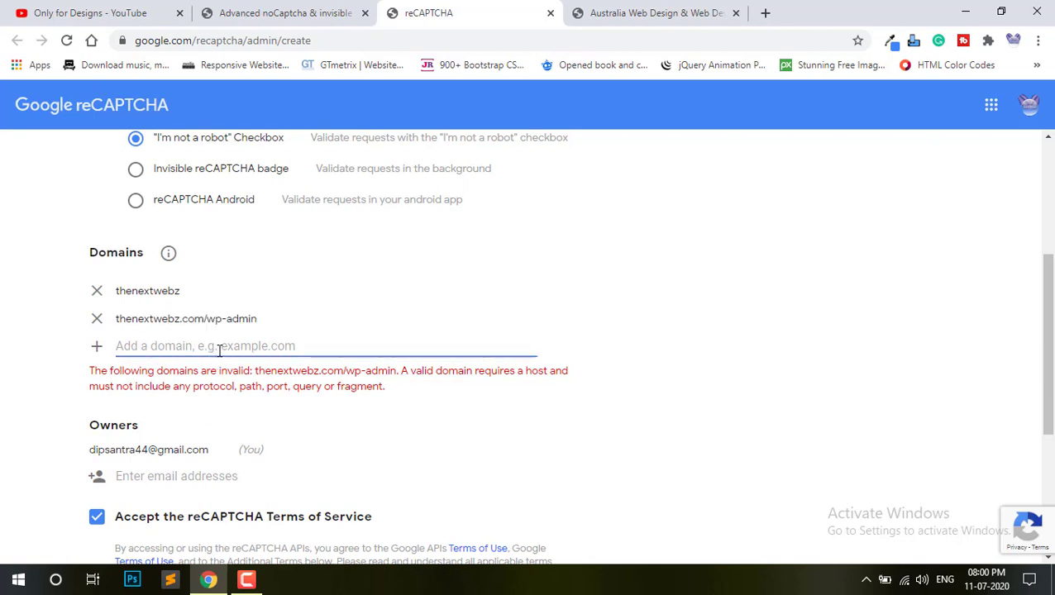
key("ctrl+v")
scroll(357, 418, "down", 3)
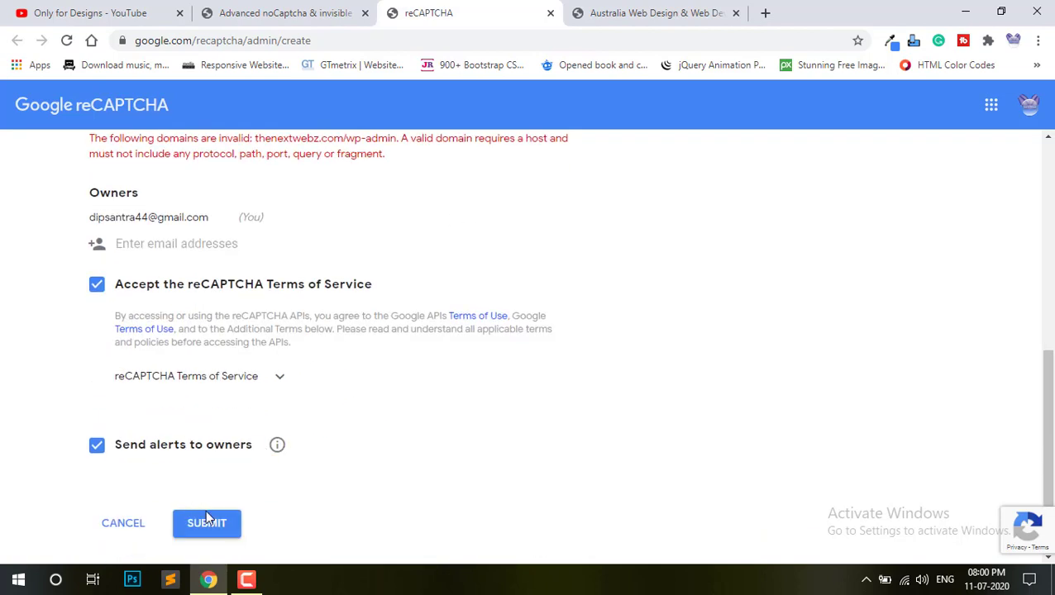
left_click(209, 522)
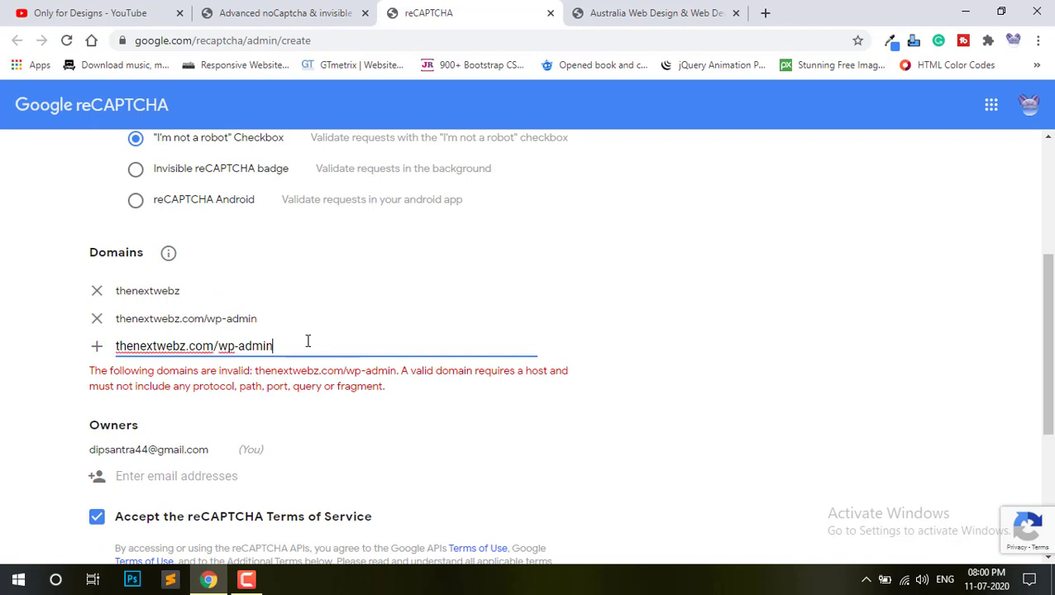
scroll(248, 413, "down", 3)
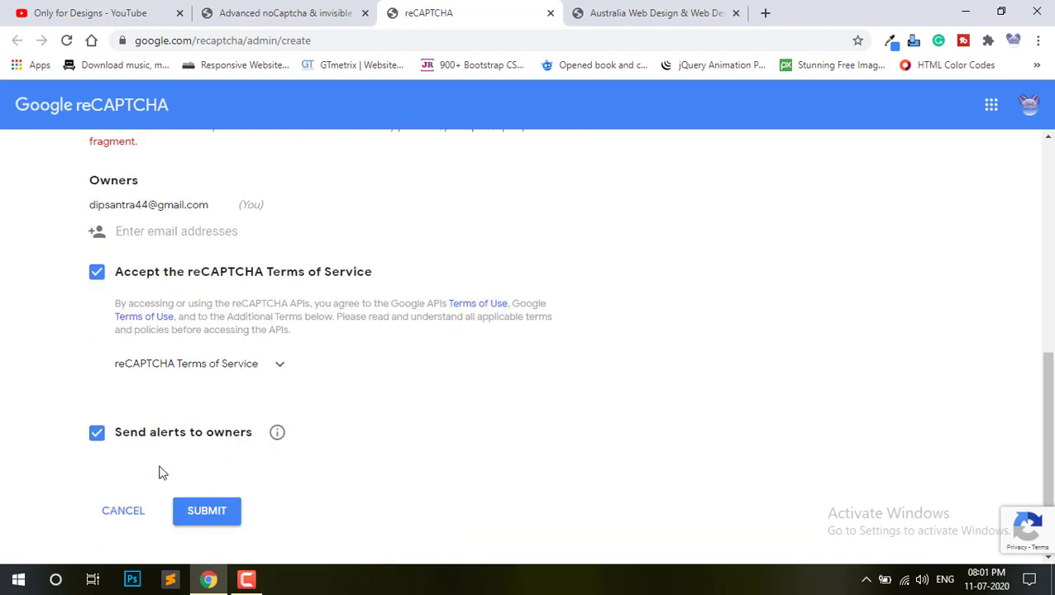
Remove the wp-admin domain entries, keep only thenextwebz and submit the registration
scroll(240, 381, "up", 3)
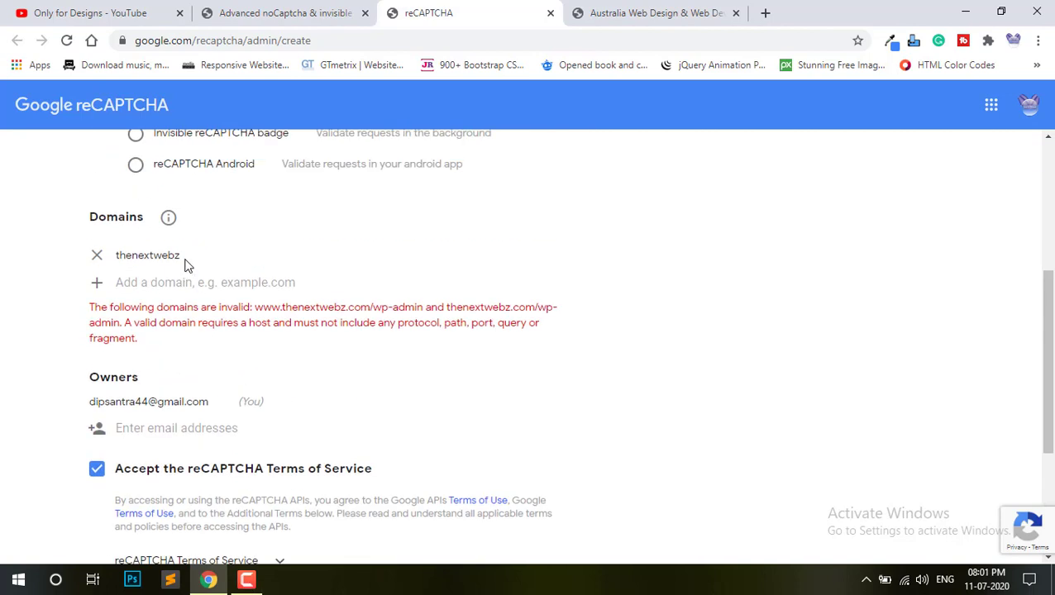
left_click_drag(189, 260, 95, 261)
left_click(333, 256)
scroll(333, 256, "up", 1)
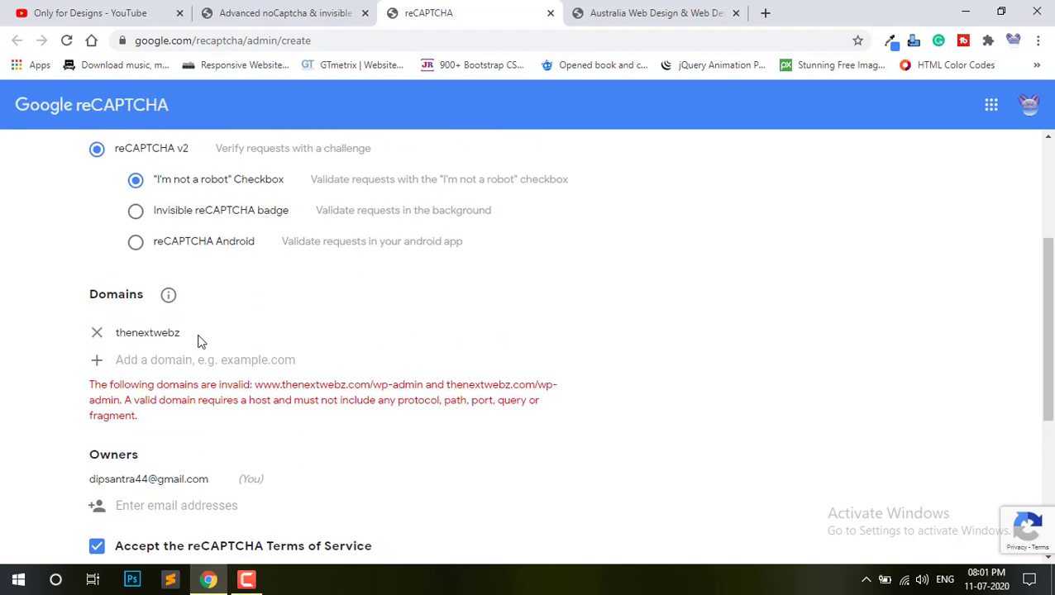
scroll(185, 382, "down", 4)
left_click(214, 477)
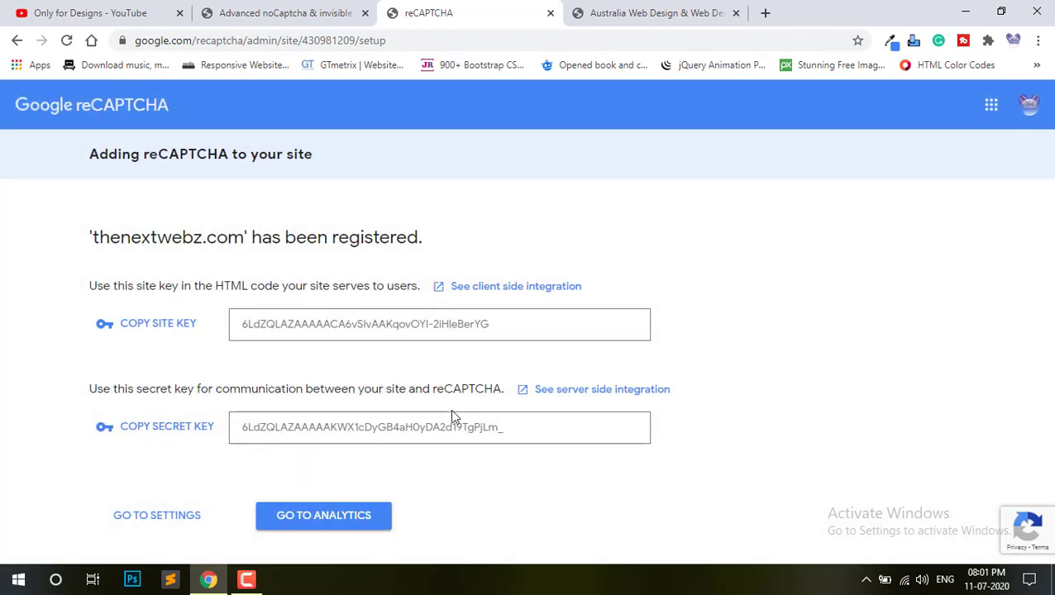
Replace the plugin's Site Key with the site key from Google's reCAPTCHA registration page
triple_click(470, 330)
key("ctrl+c")
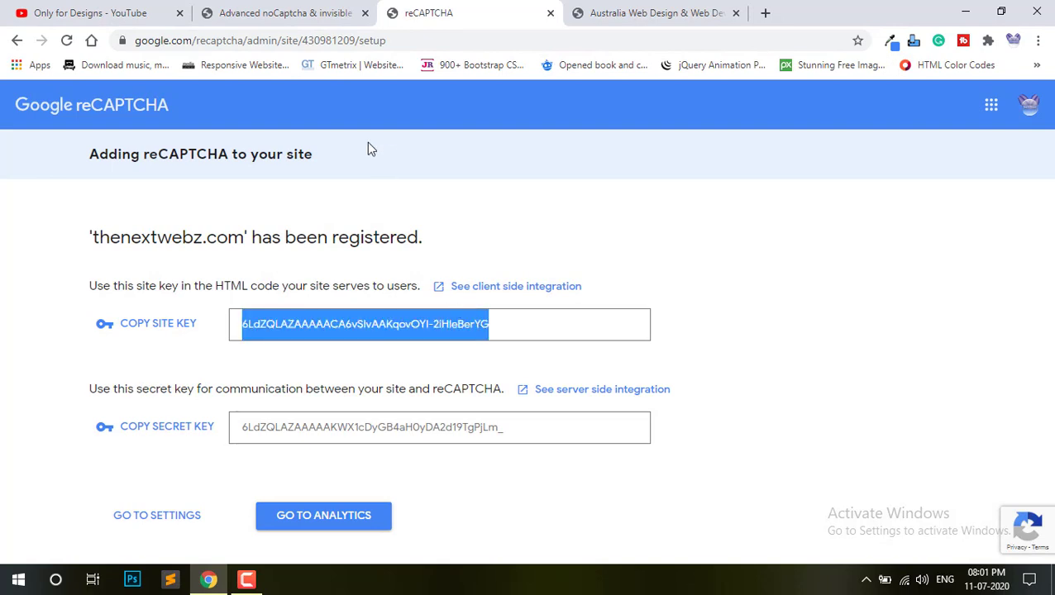
left_click(298, 9)
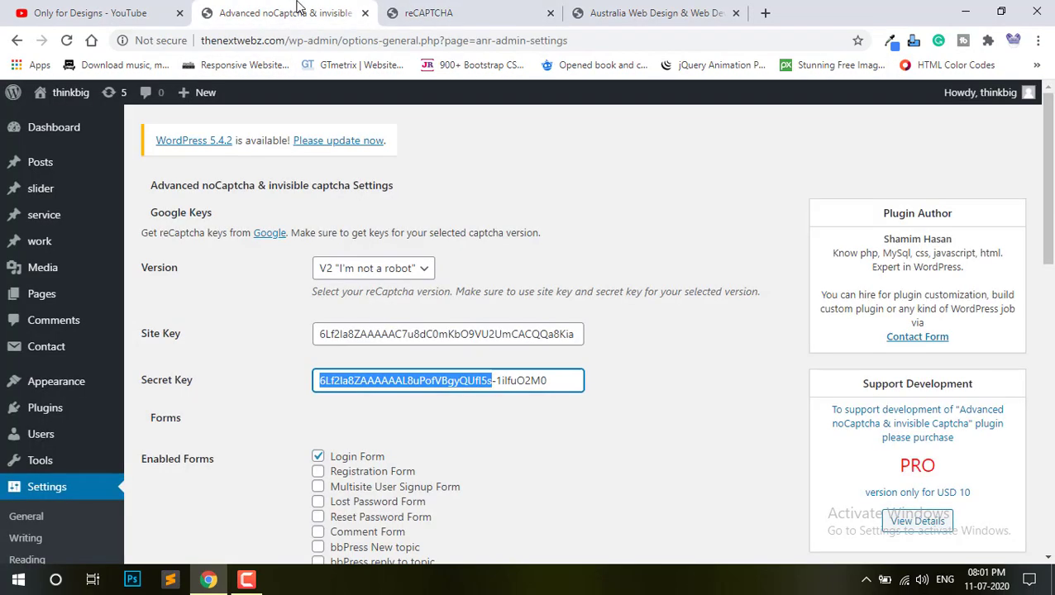
triple_click(407, 329)
key("ctrl+v")
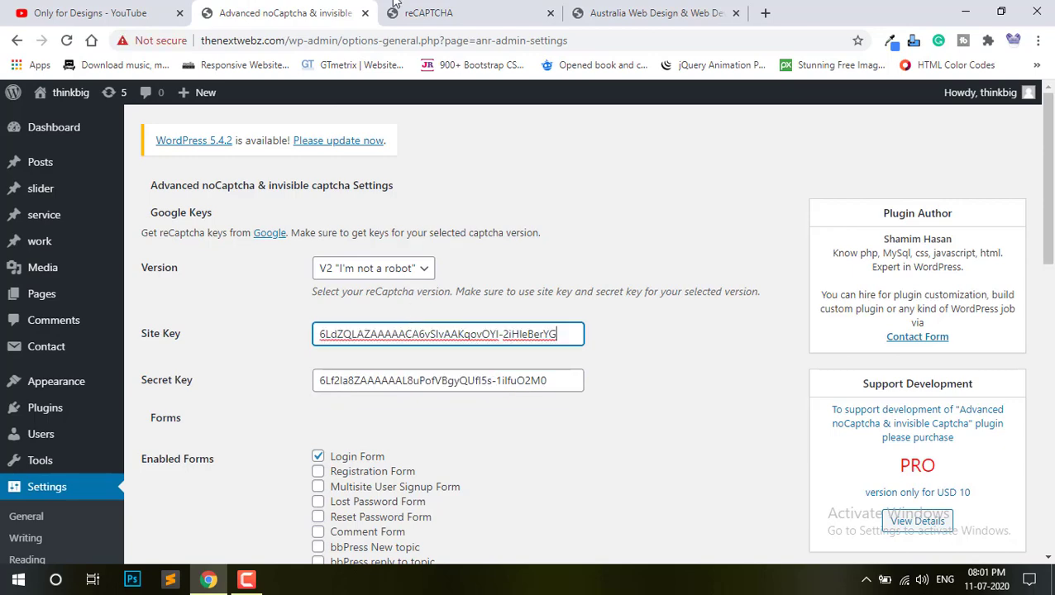
Replace the plugin's Secret Key with the secret key from Google's reCAPTCHA registration page
left_click(428, 12)
triple_click(310, 427)
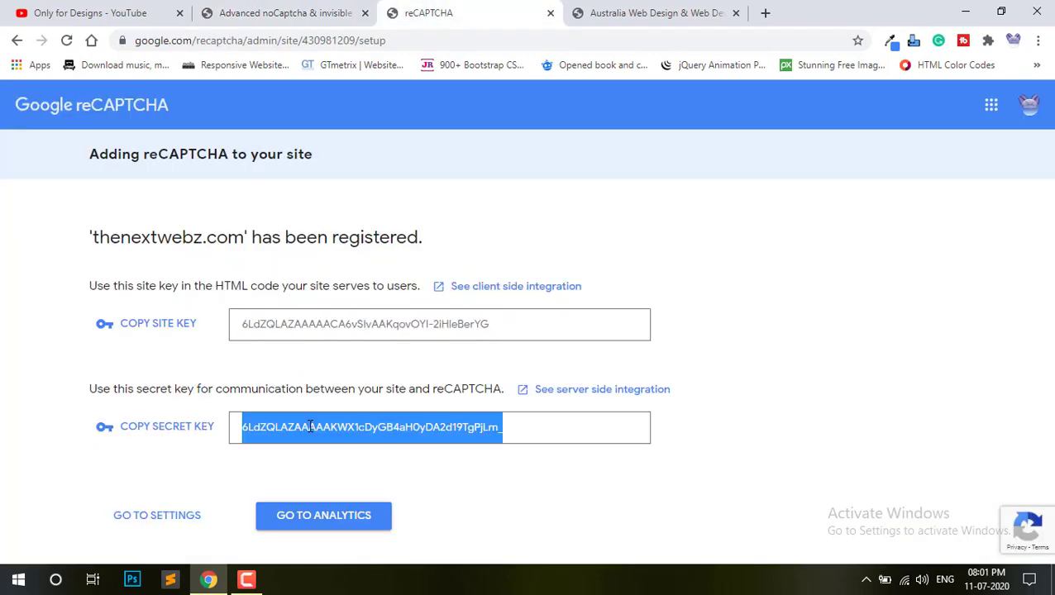
left_click(281, 12)
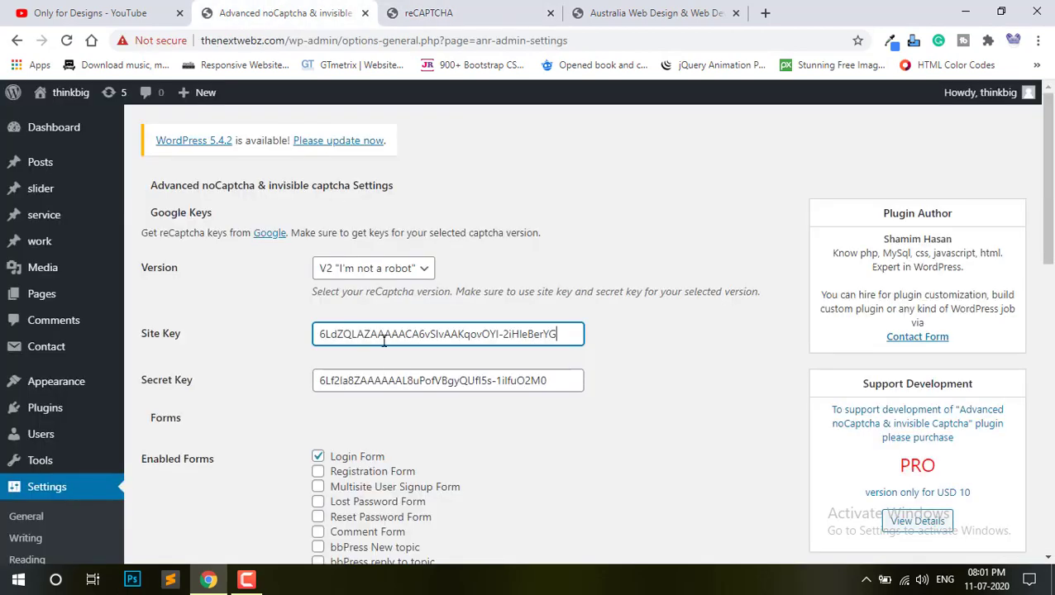
double_click(402, 380)
key("ctrl+v")
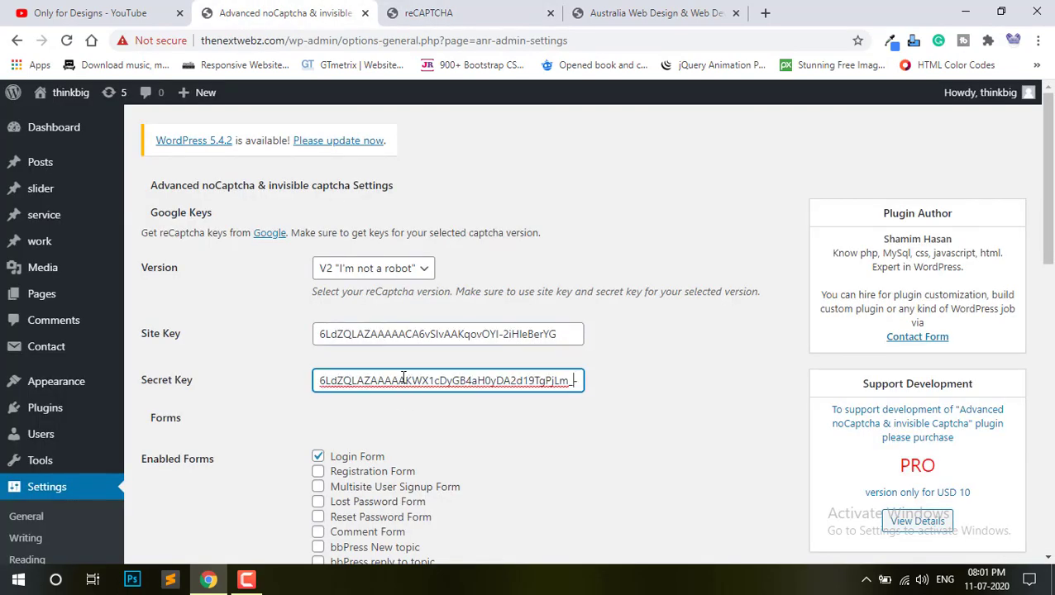
Review the plugin's enabled forms and other captcha options, and save the settings
scroll(628, 363, "down", 1)
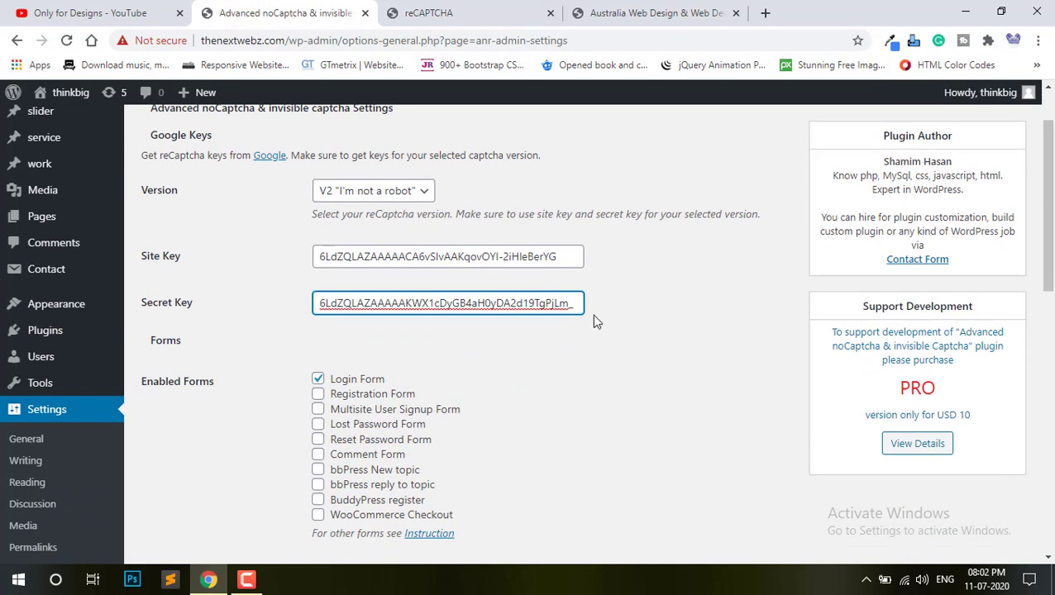
scroll(452, 357, "down", 3)
scroll(456, 368, "up", 2)
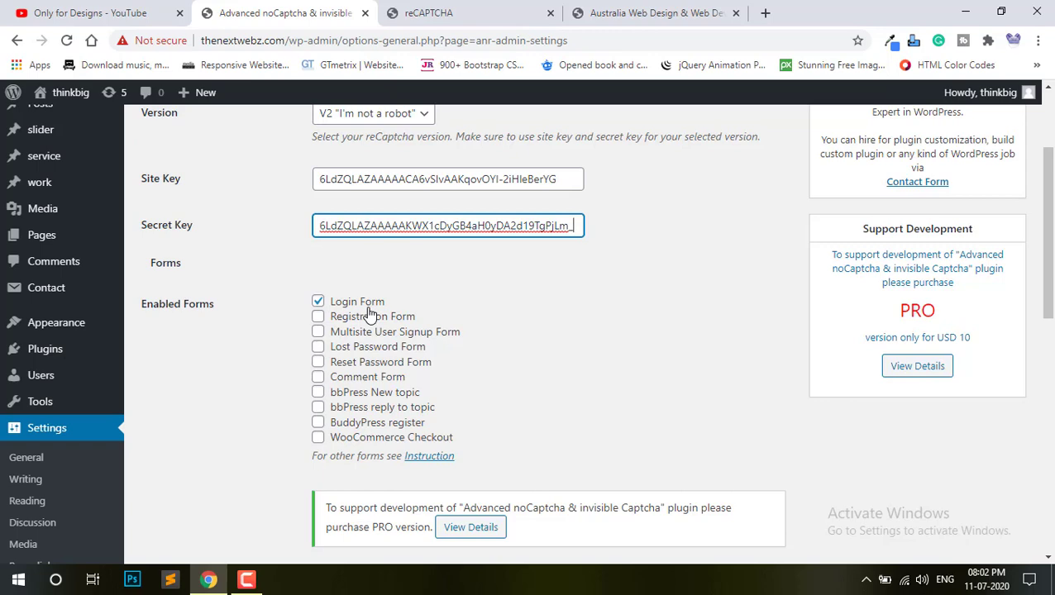
scroll(370, 314, "down", 8)
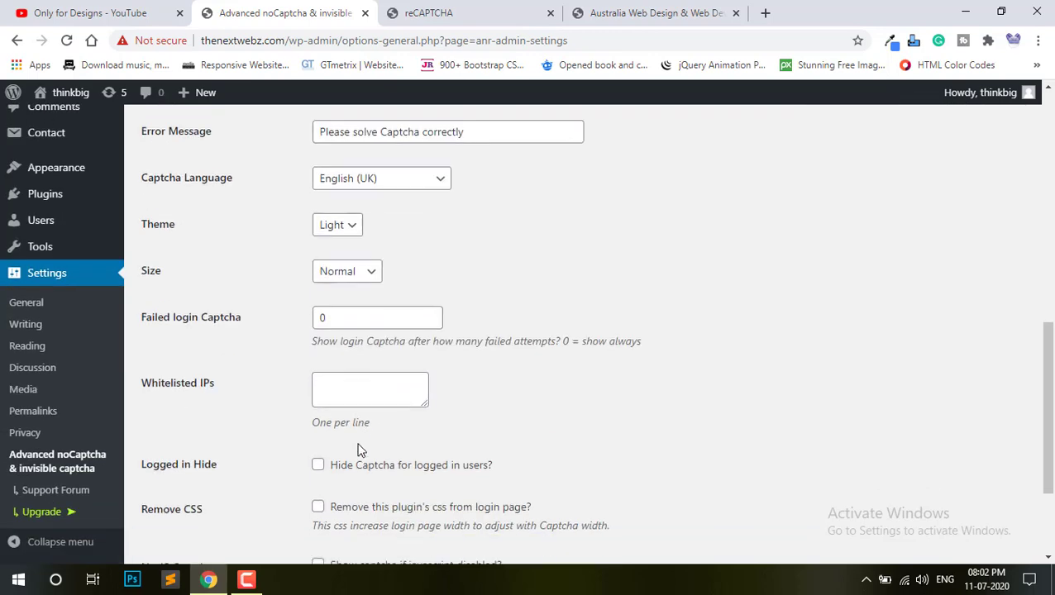
left_click(180, 468)
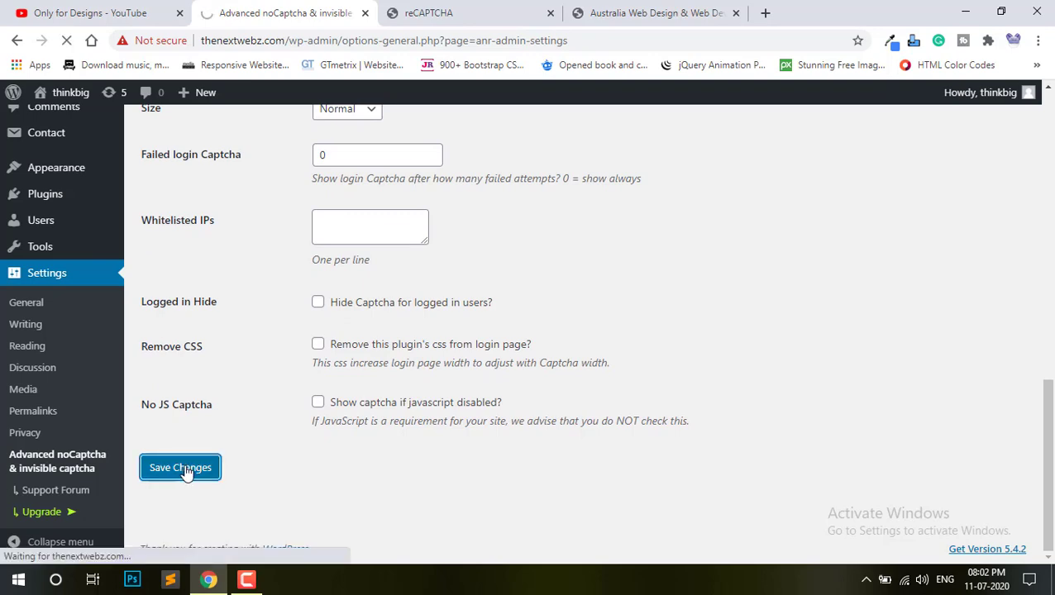
scroll(447, 378, "down", 2)
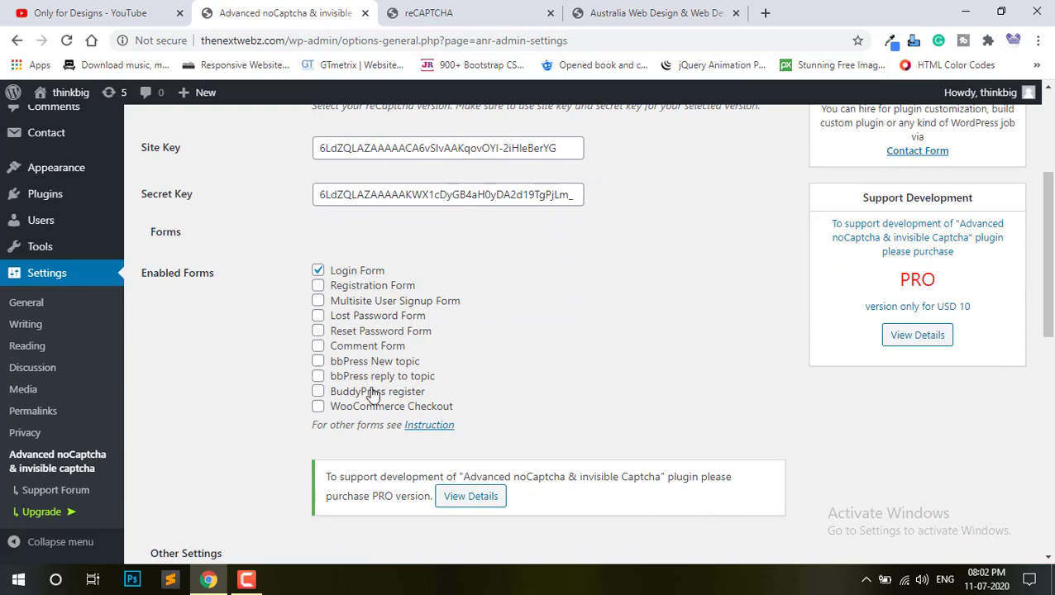
scroll(368, 382, "up", 3)
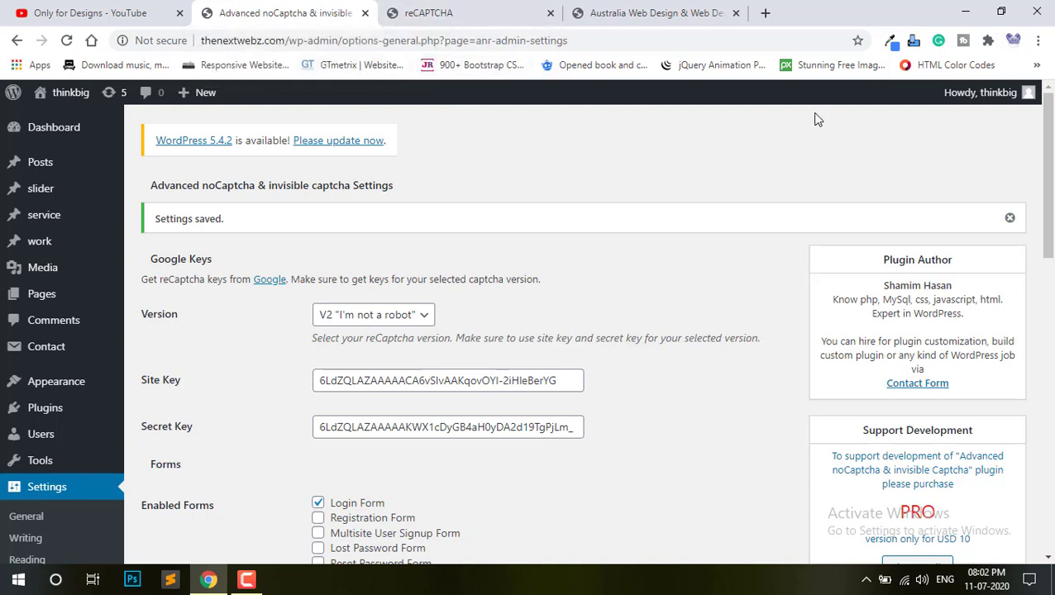
Log out of WordPress and inspect the captcha box on the login form
mouse_move(999, 98)
left_click(923, 177)
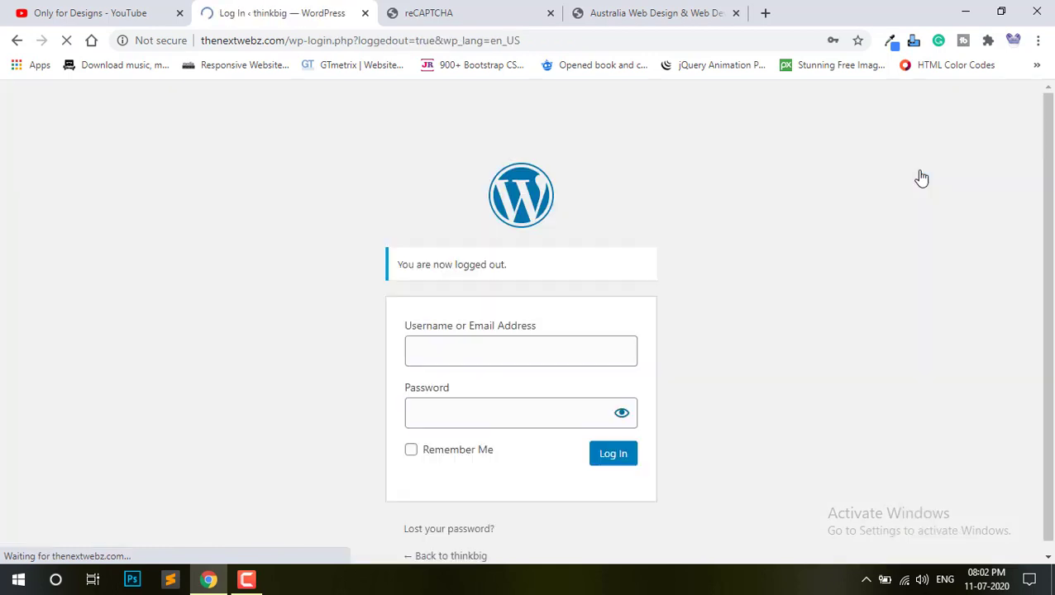
scroll(787, 241, "down", 1)
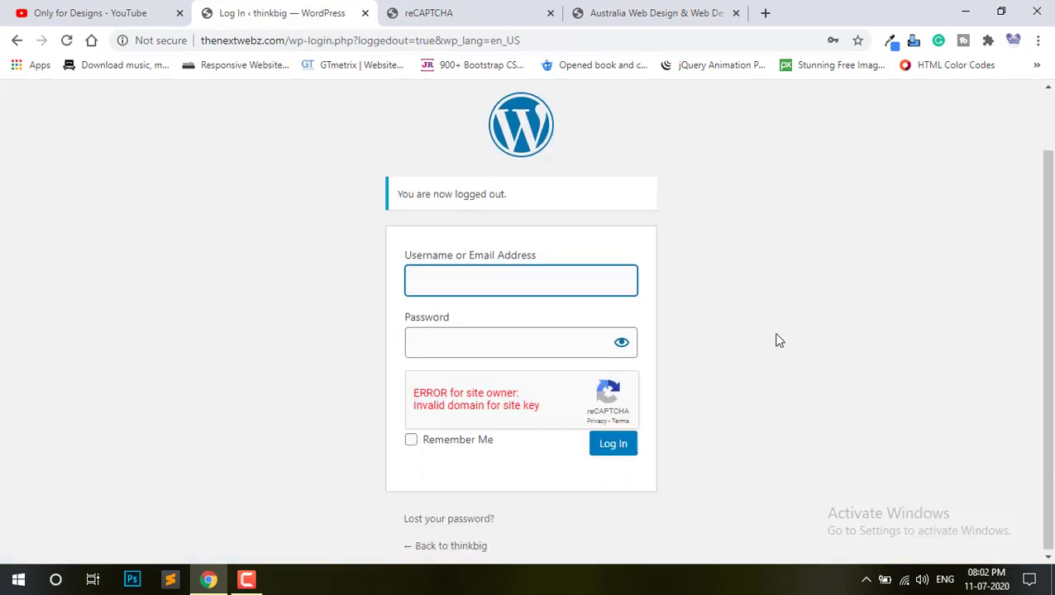
scroll(779, 339, "up", 1)
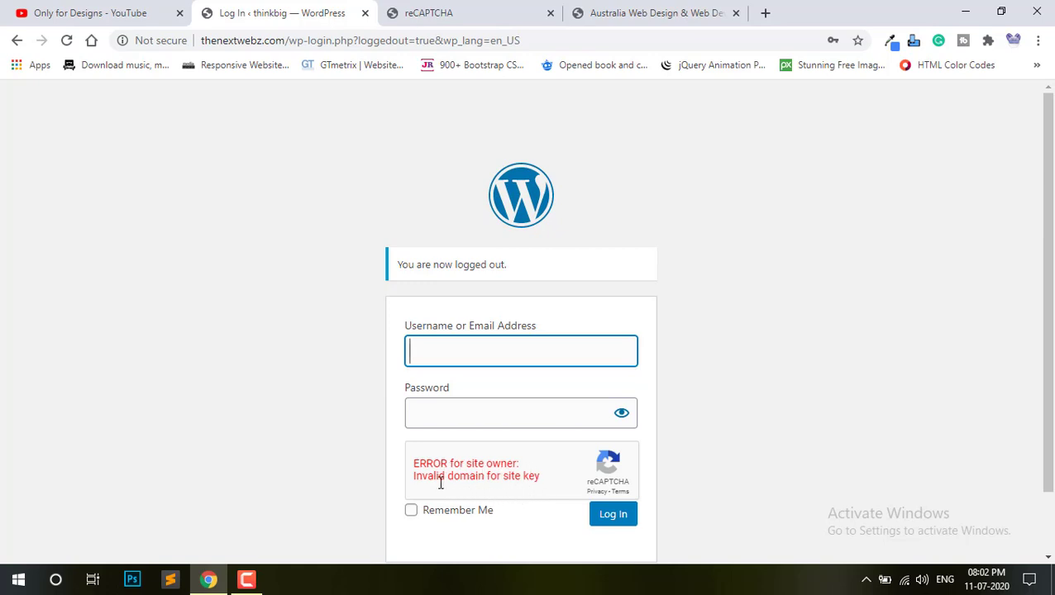
Open the registered site's reCAPTCHA settings and clear its existing domain entry
left_click(438, 11)
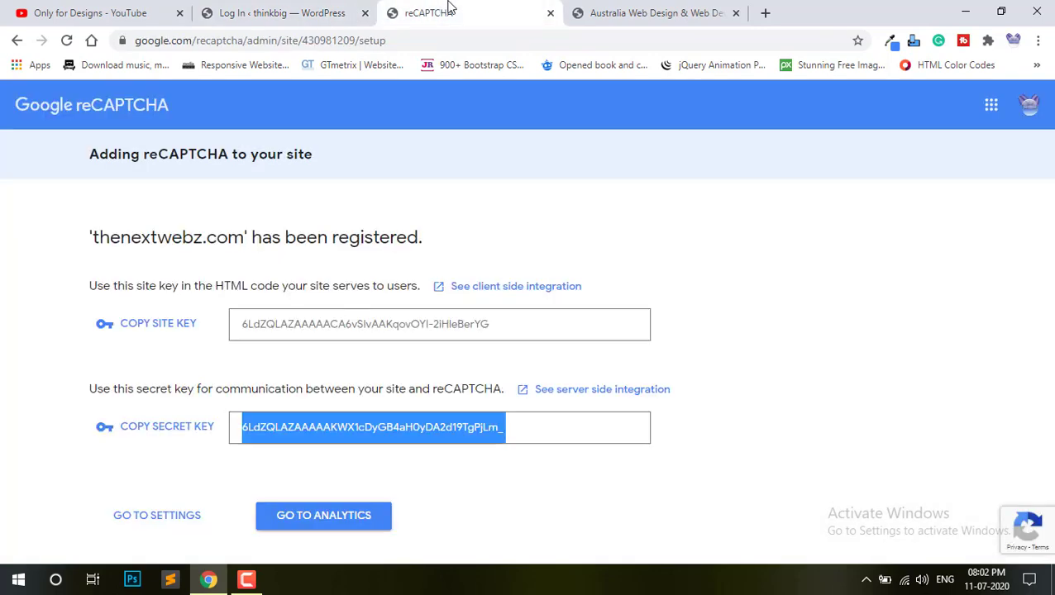
left_click(174, 514)
scroll(361, 375, "down", 3)
left_click(201, 275)
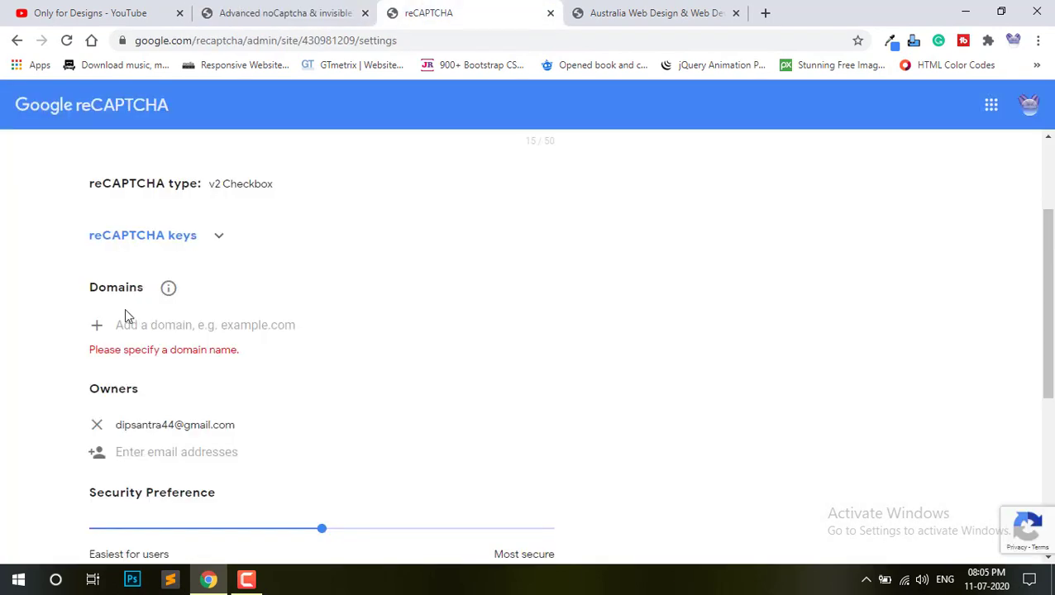
left_click(153, 328)
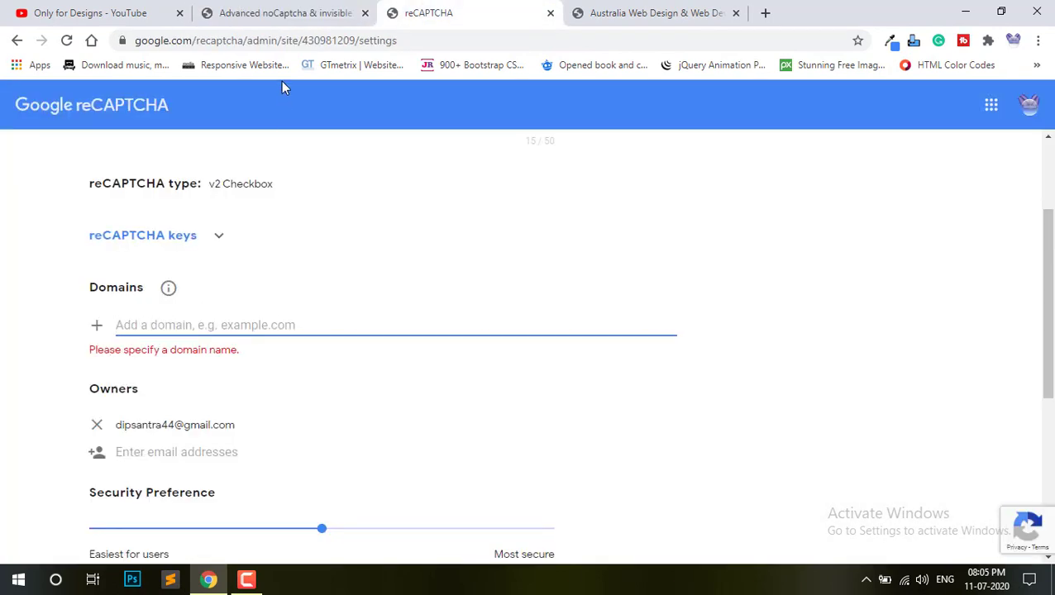
Enter the WordPress site's address as the reCAPTCHA domain, trimmed to thenextwebz.com without the protocol and trailing slash
left_click(315, 12)
left_click(583, 12)
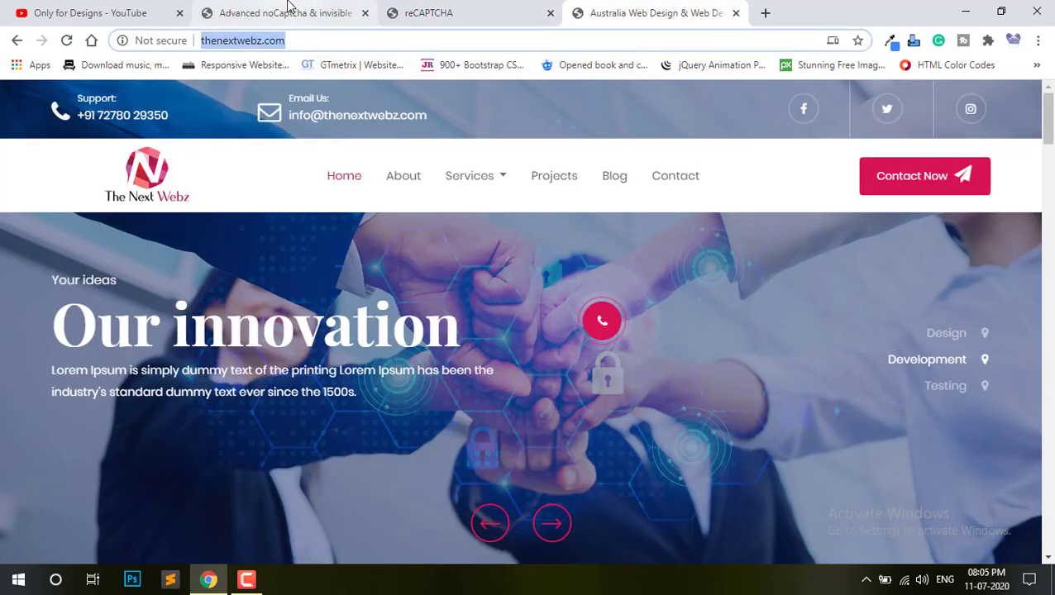
left_click(289, 10)
left_click(411, 8)
left_click(191, 316)
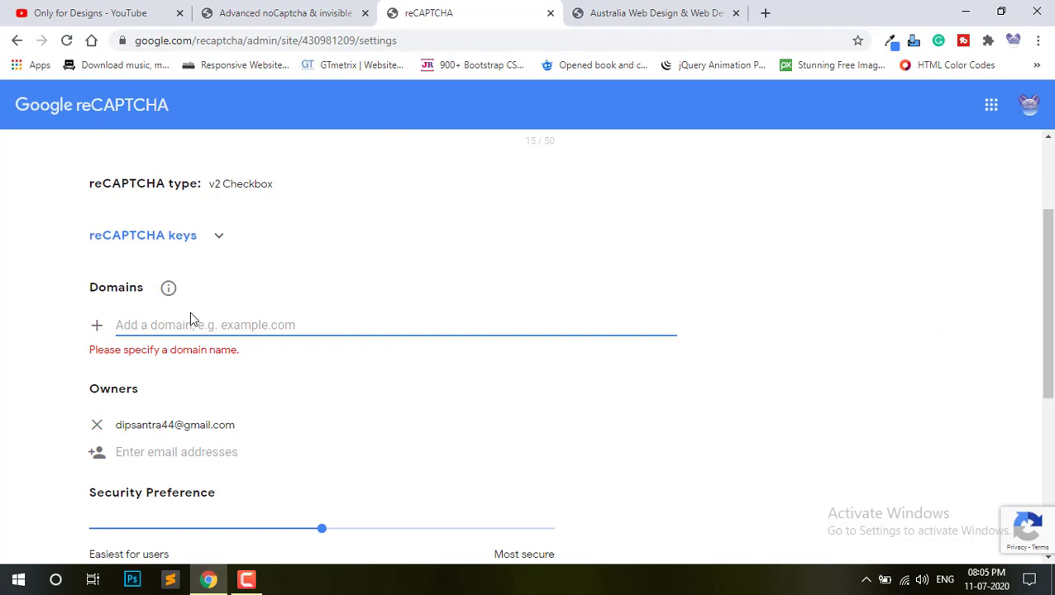
type("http://thenextwebz.com/")
key("BackSpace")
left_click(150, 325)
key("BackSpace")
key("BackSpace")
key("BackSpace")
key("BackSpace")
key("BackSpace")
key("BackSpace")
key("BackSpace")
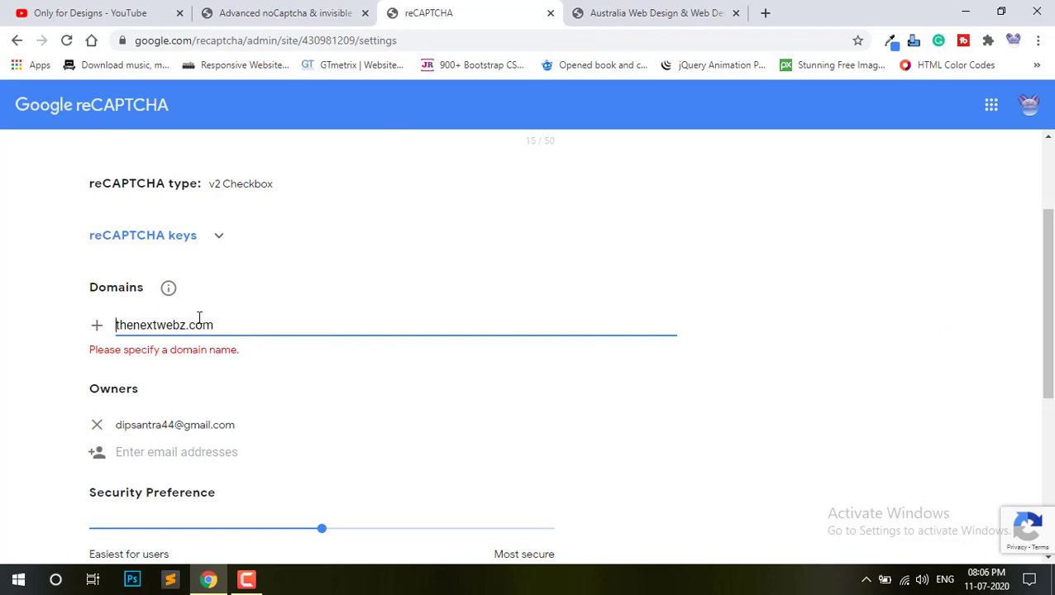
Review the owner, security preference and alert options, and save the reCAPTCHA site settings
scroll(374, 297, "down", 4)
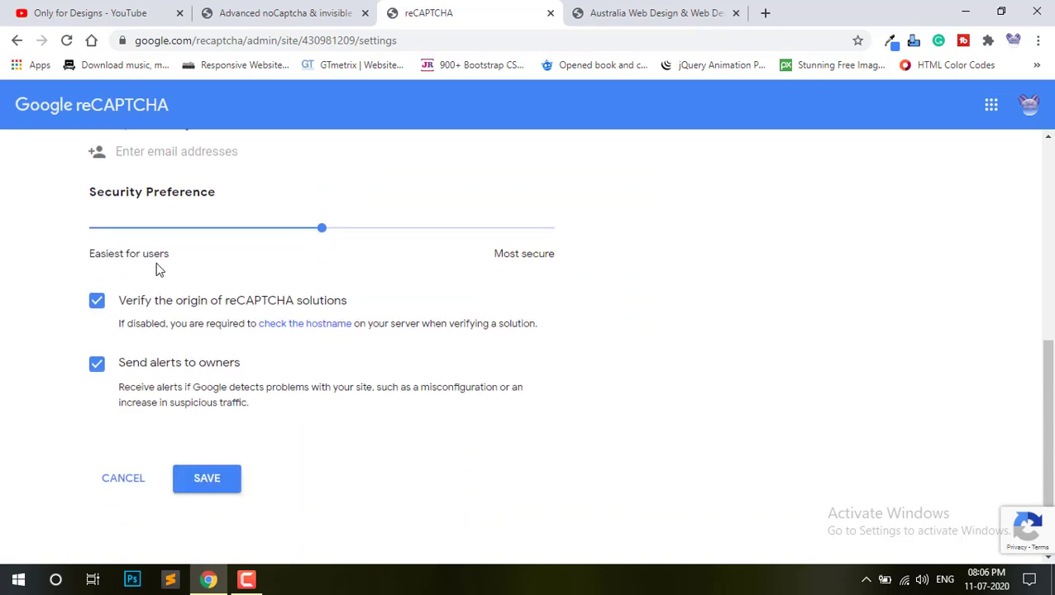
scroll(160, 270, "up", 2)
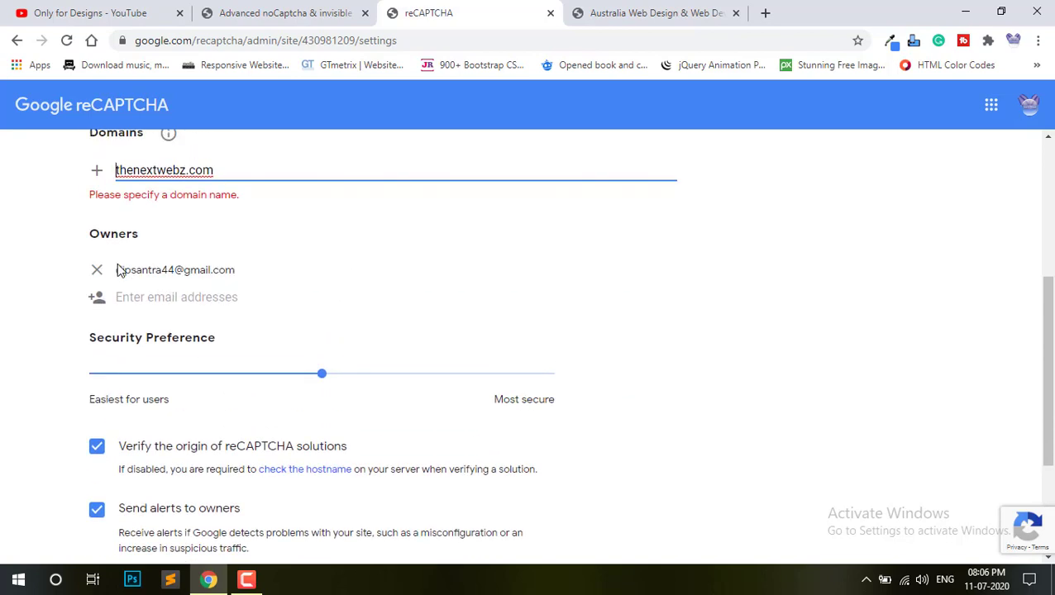
scroll(299, 297, "down", 3)
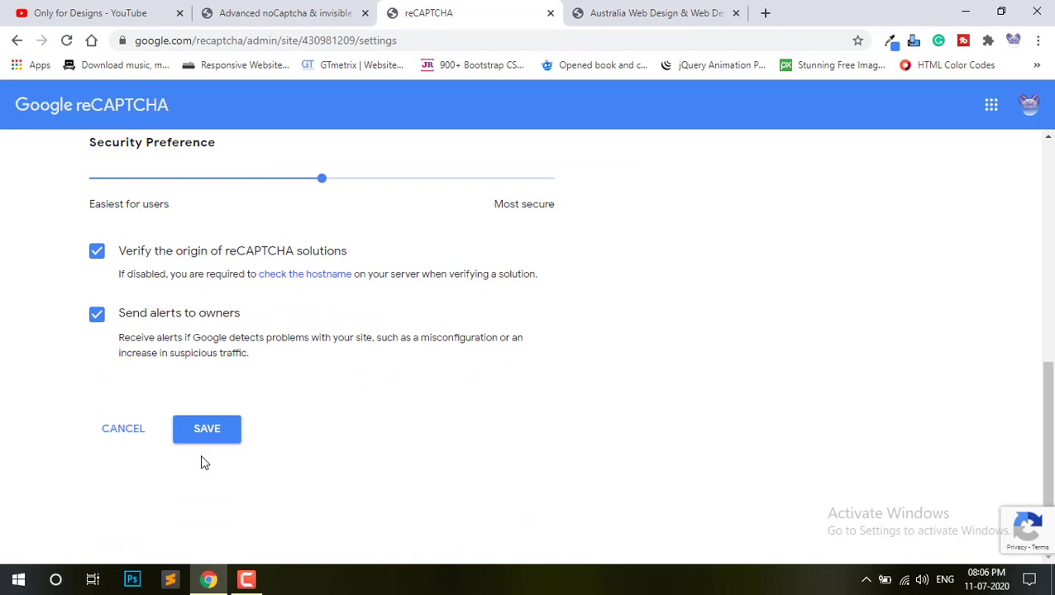
left_click(208, 432)
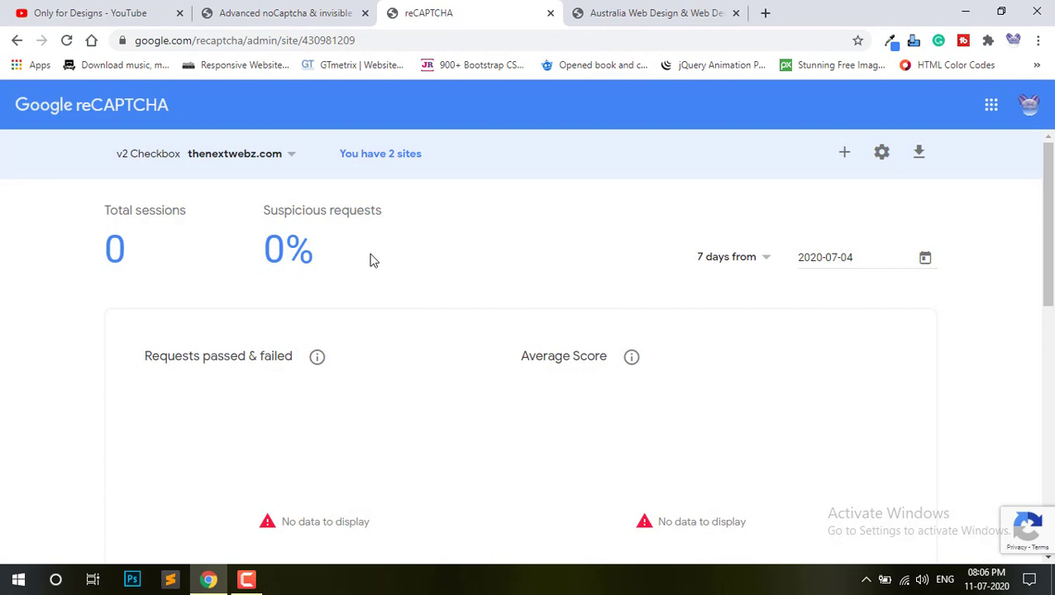
Return to the WordPress admin, log out and check the login form's reCAPTCHA box again
left_click(339, 10)
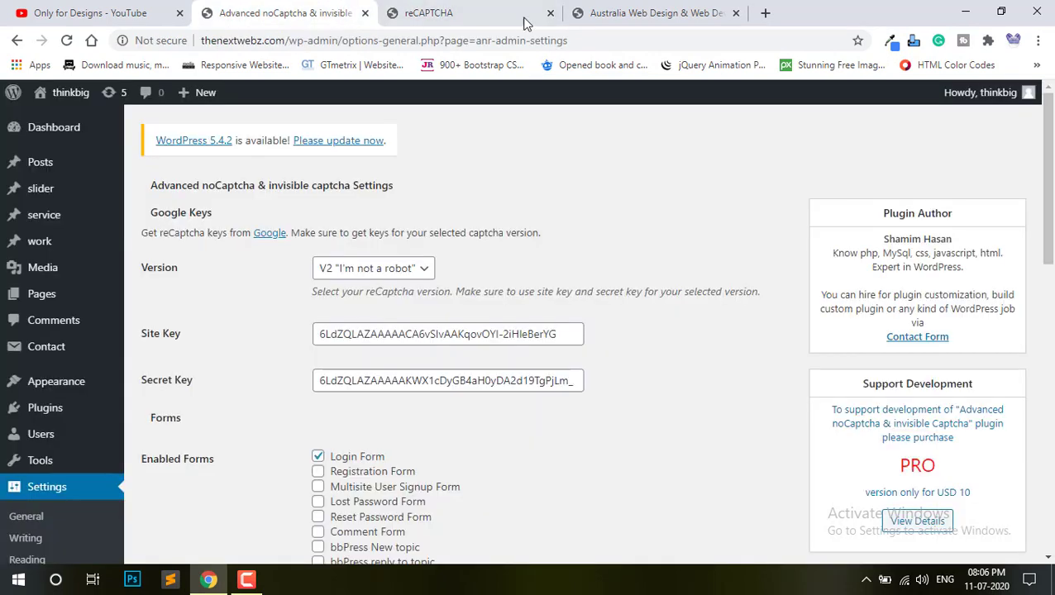
mouse_move(947, 98)
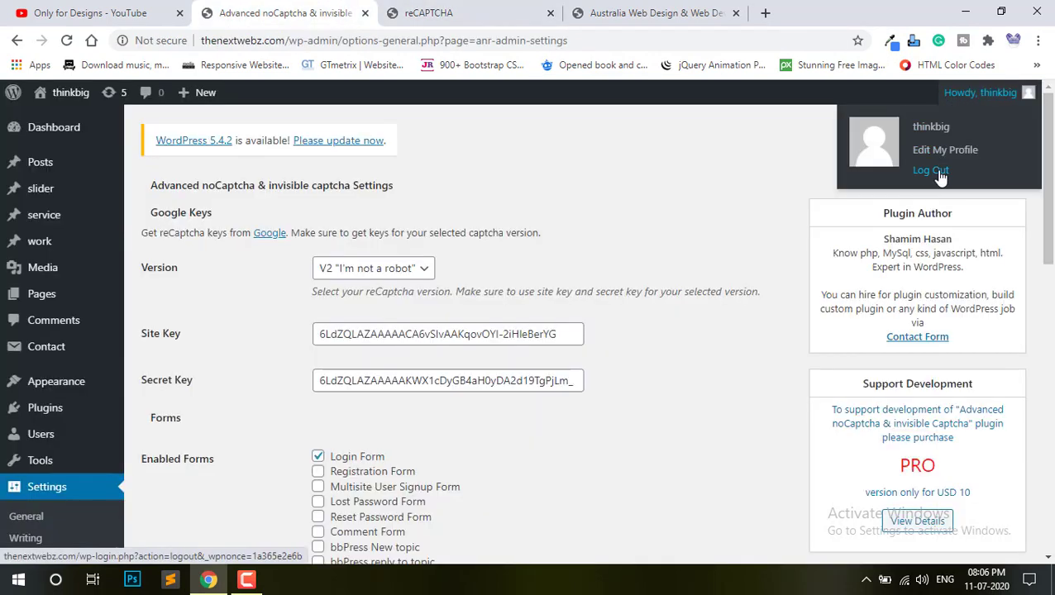
mouse_move(980, 92)
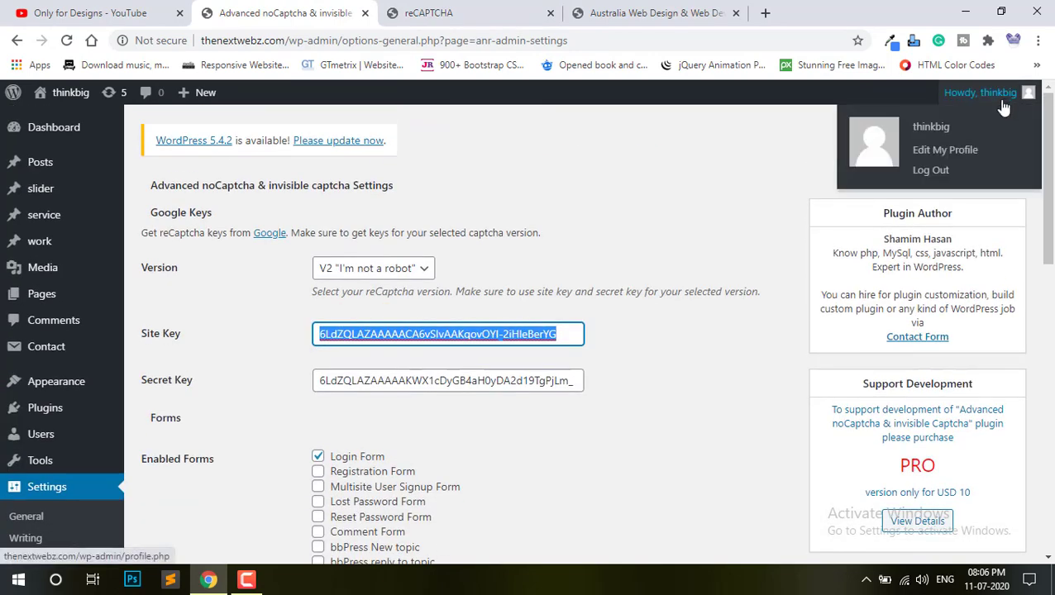
left_click(932, 171)
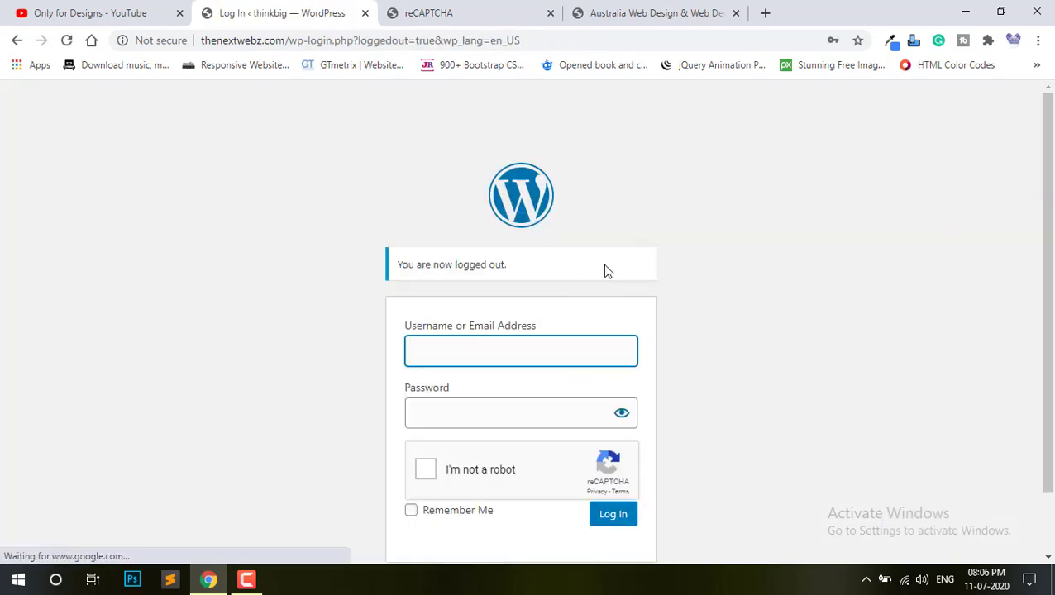
scroll(612, 430, "down", 1)
scroll(397, 331, "up", 1)
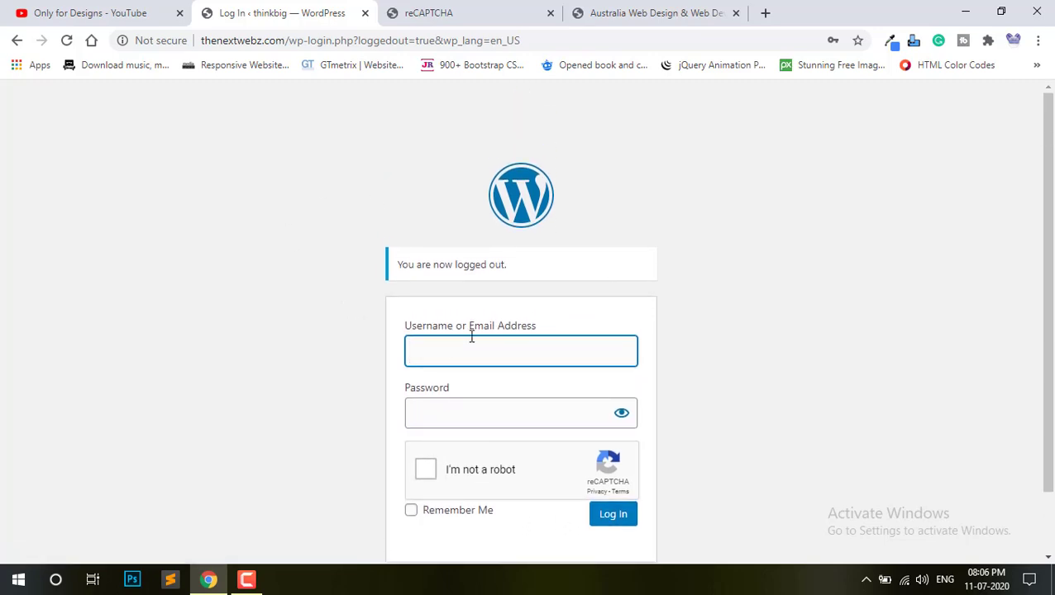
Fill in the account username and password, complete the "I'm not a robot" check and log in
left_click(443, 355)
left_click(450, 400)
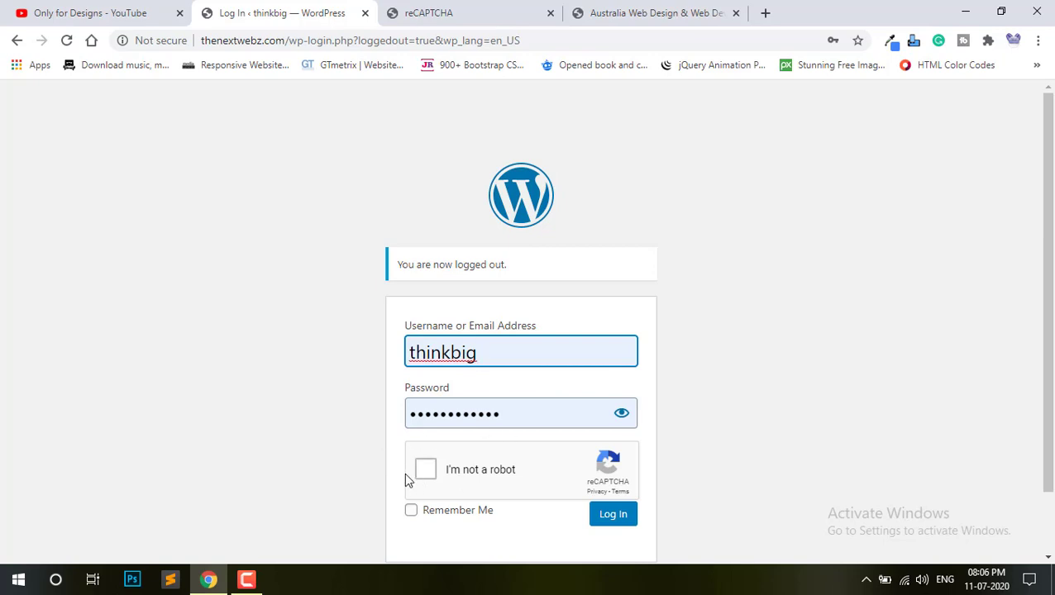
left_click(436, 471)
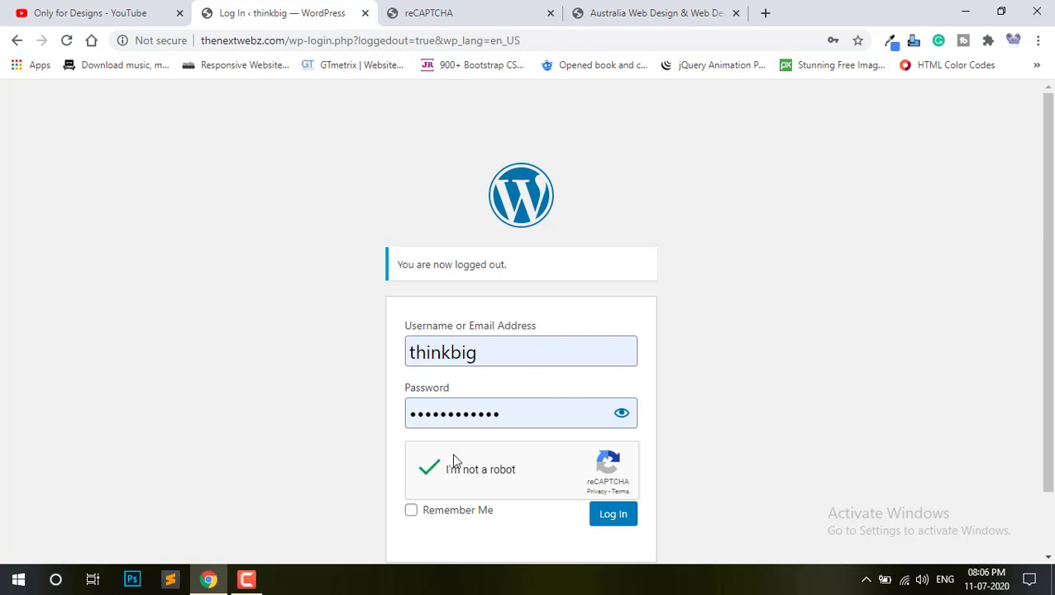
left_click(624, 516)
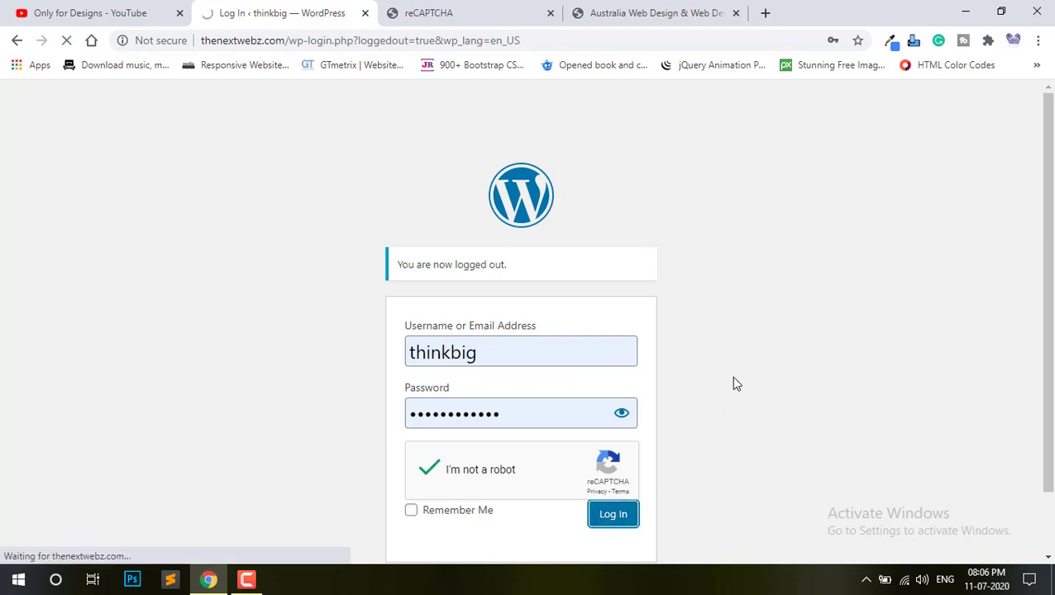